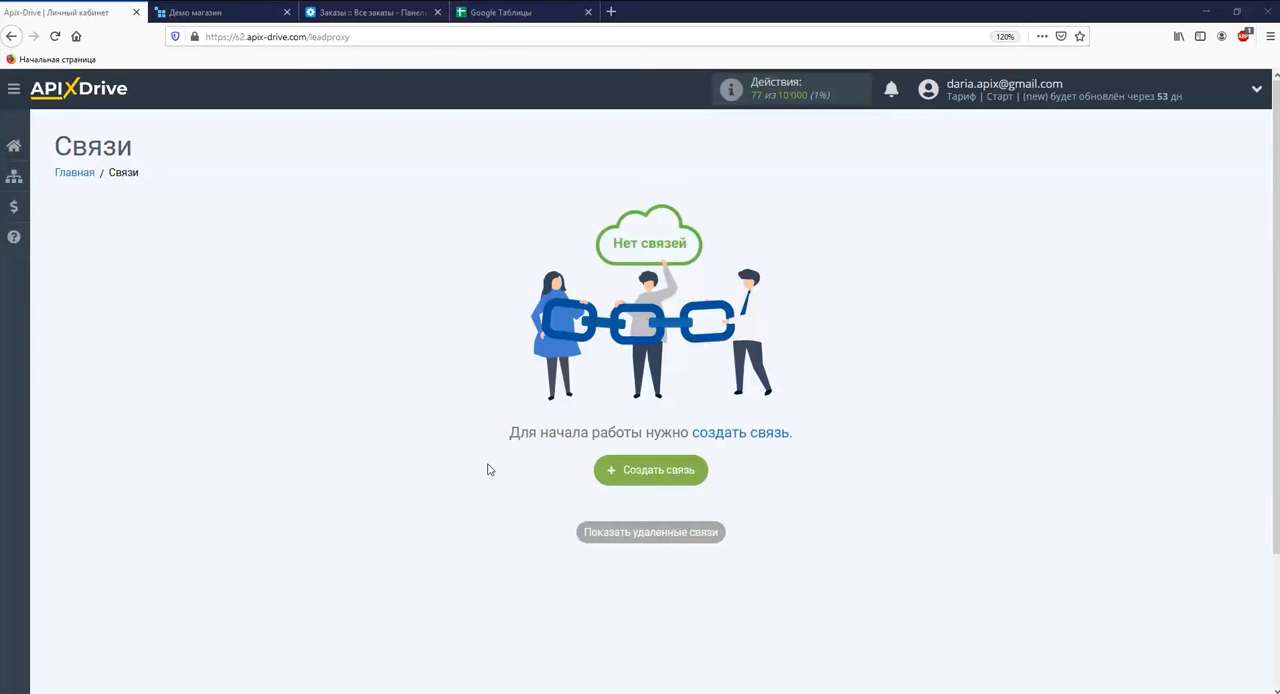
Create a new connection and choose CS-Cart as the data source system.
left_click(608, 469)
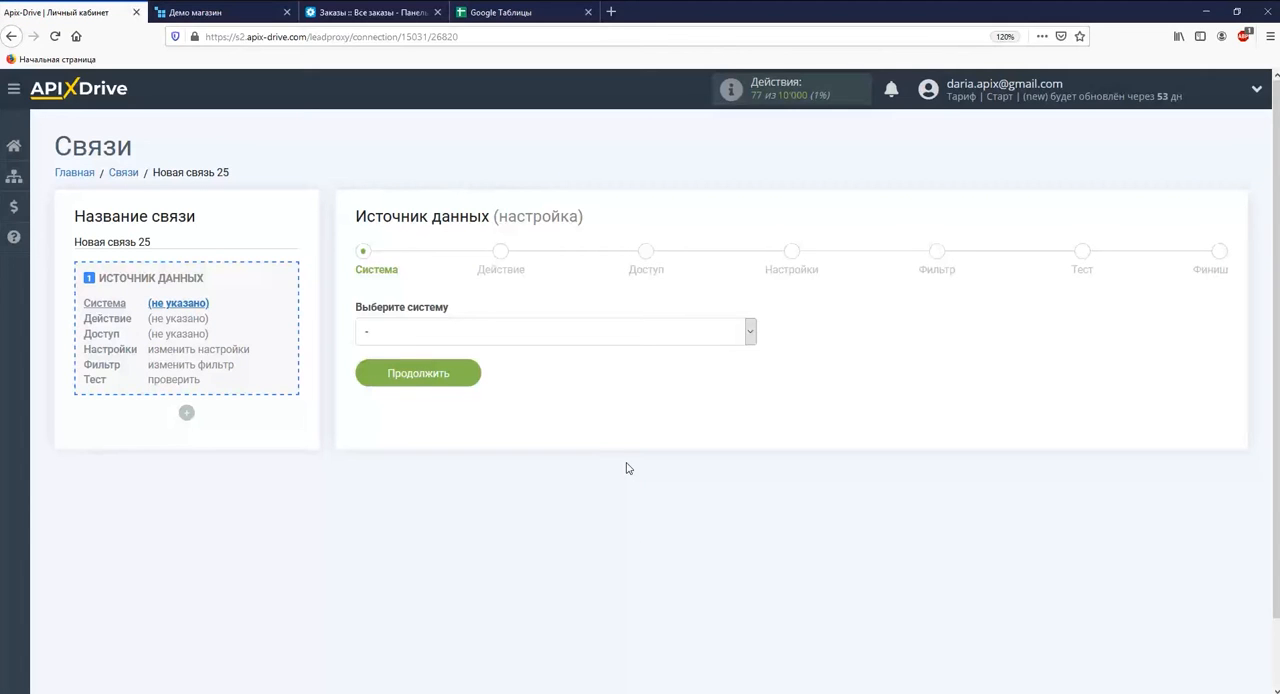
left_click(745, 332)
left_click_drag(751, 358, 753, 412)
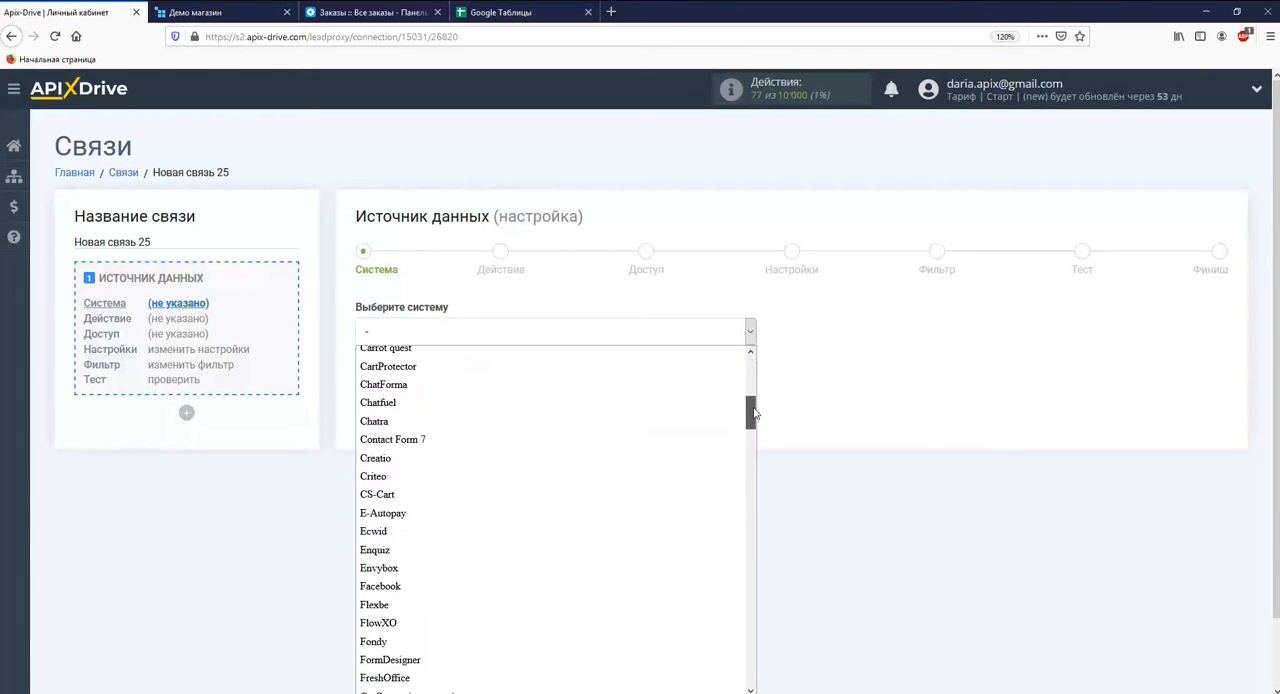
left_click(709, 451)
left_click(440, 390)
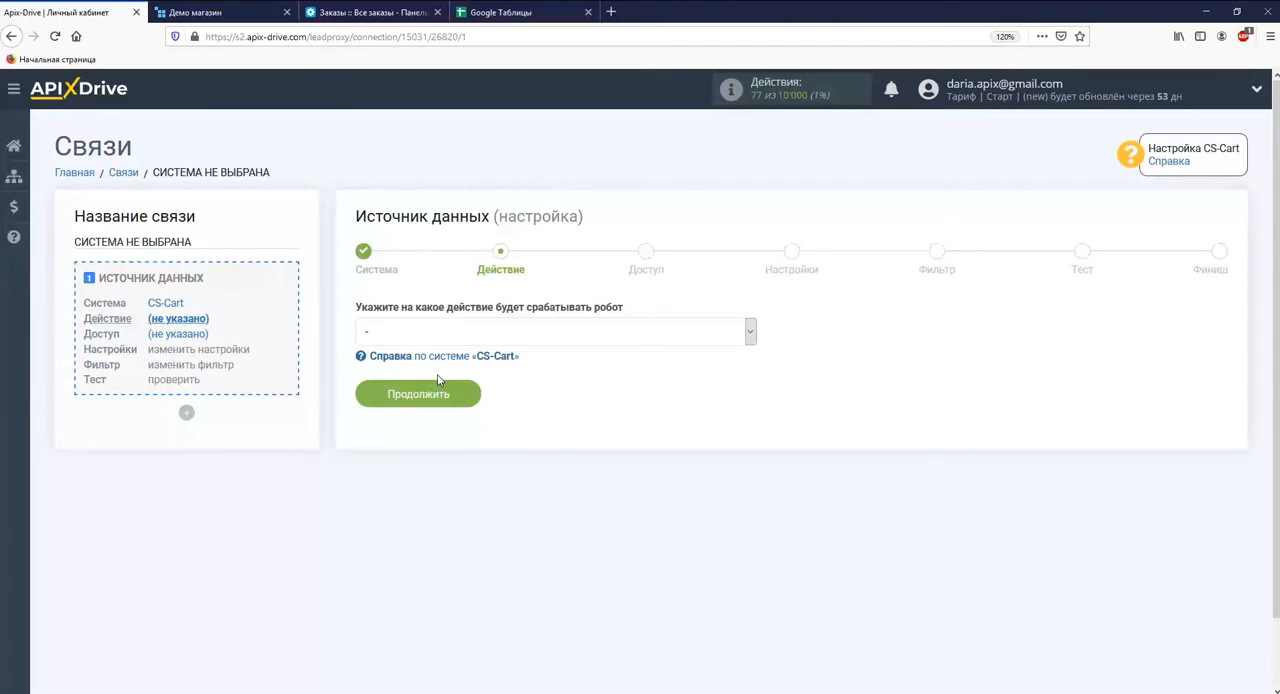
Set the source action to "Загрузить заказы по статусу (новые)" and continue to the access stage.
left_click(436, 334)
left_click(437, 371)
left_click(440, 393)
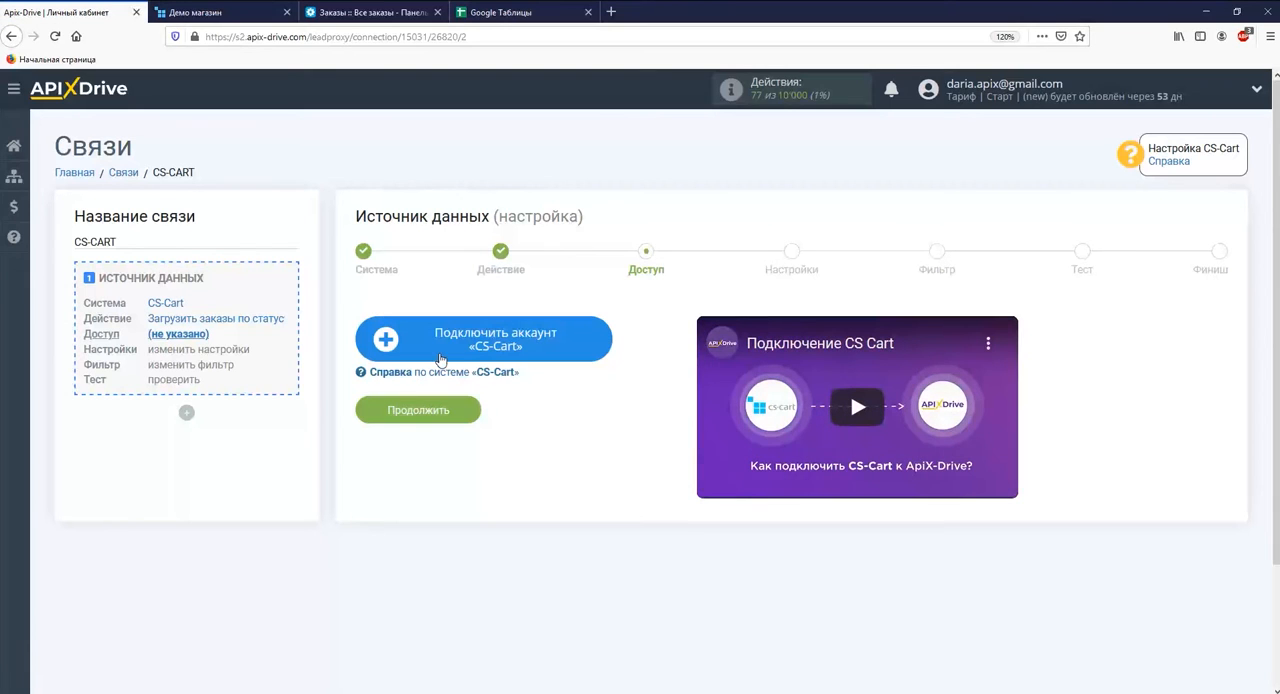
Start connecting a CS-Cart account and fill in the account login in the integration settings.
left_click(438, 352)
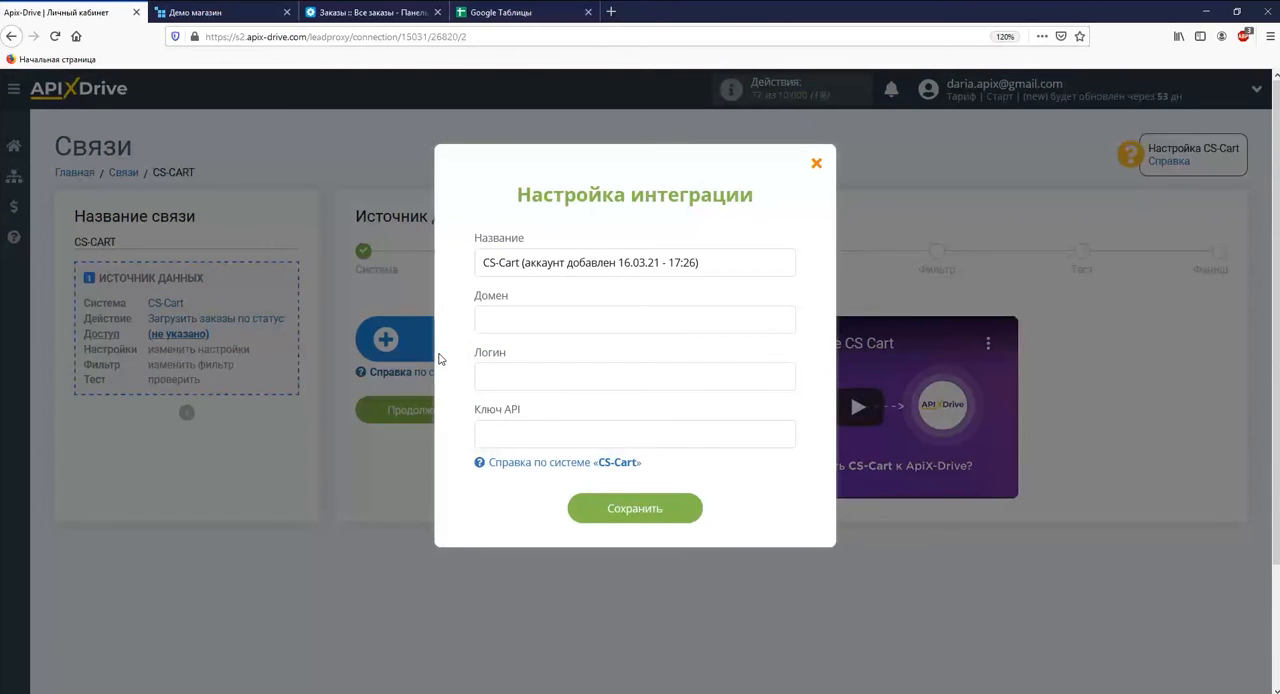
right_click(500, 377)
left_click(532, 423)
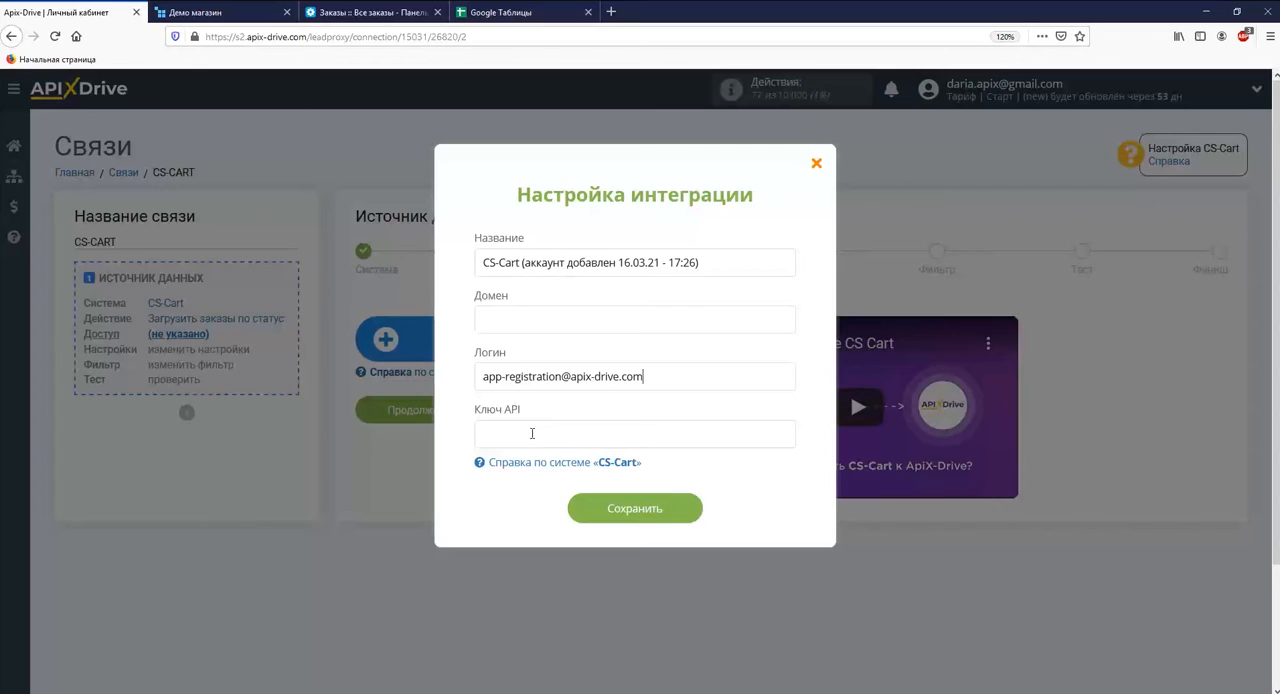
left_click(370, 12)
left_click_drag(207, 38, 320, 47)
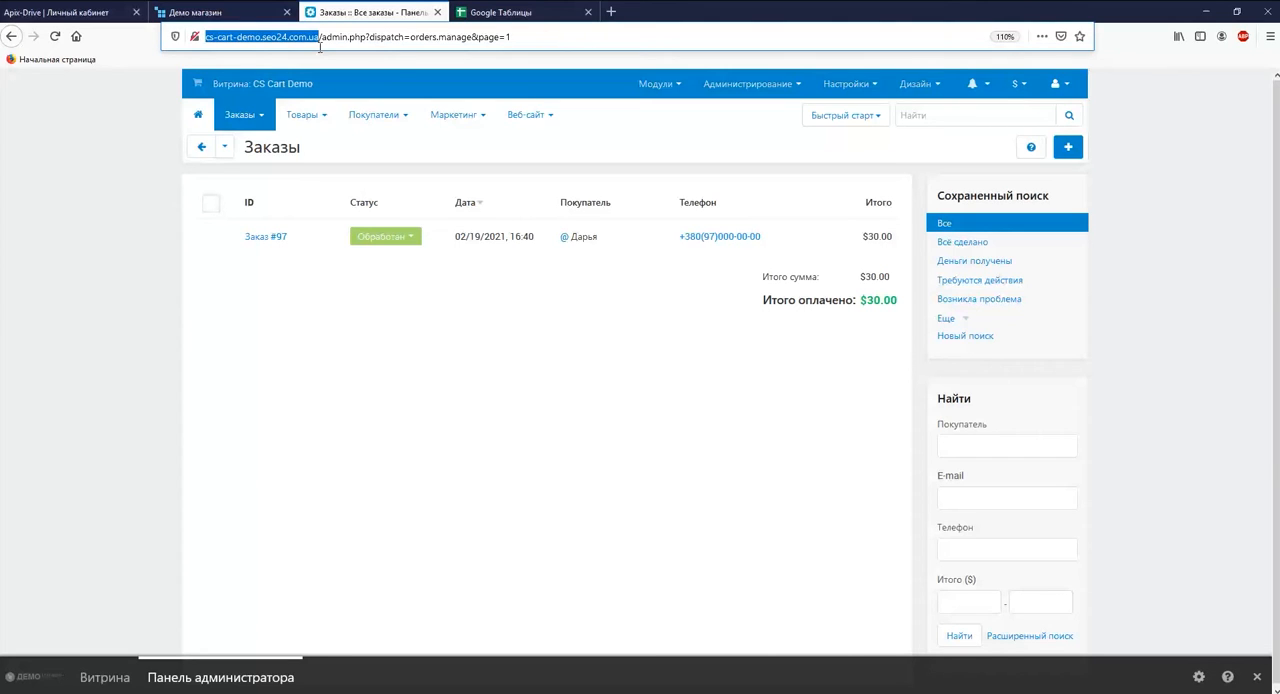
right_click(320, 47)
left_click(350, 78)
left_click(65, 13)
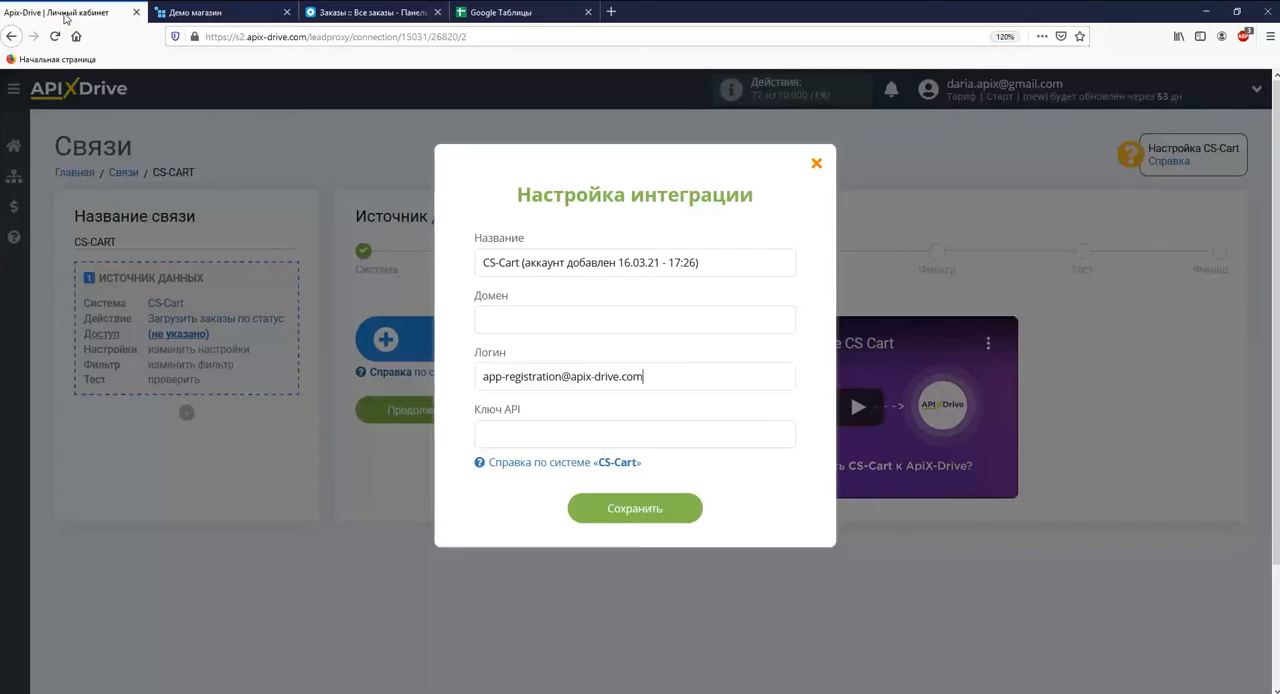
right_click(479, 316)
left_click(526, 383)
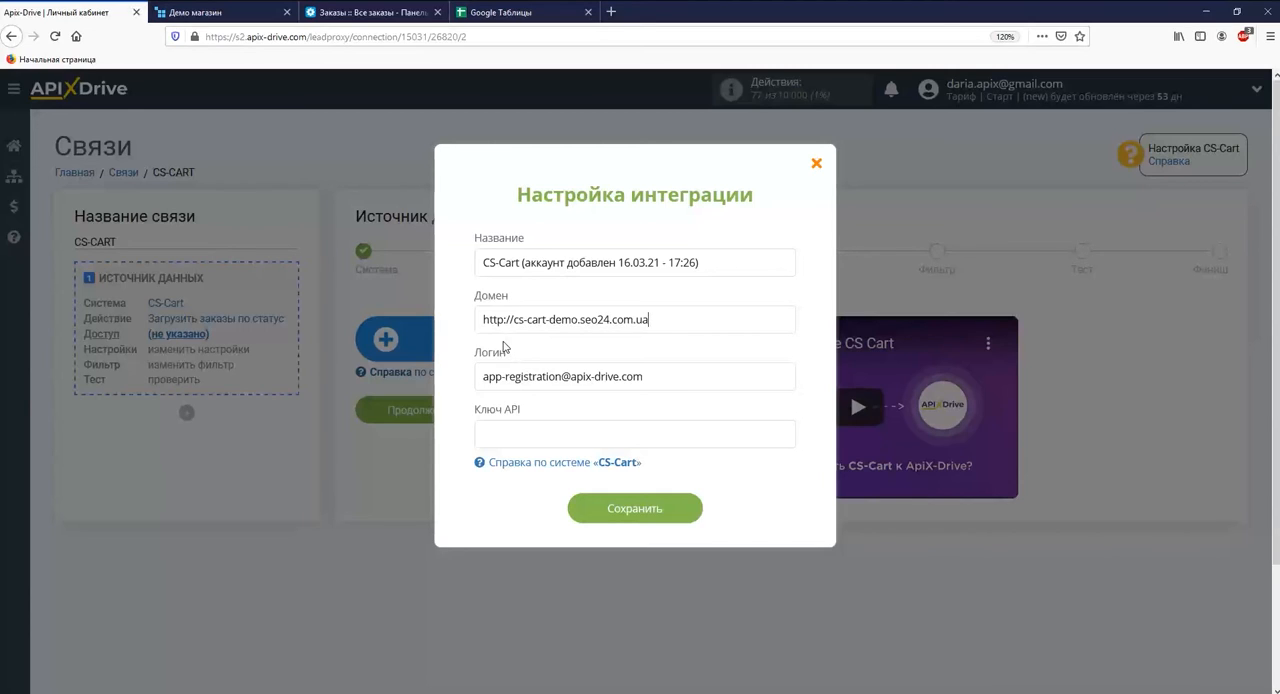
Open the API access settings of the main administrator in the CS-Cart admin panel.
left_click(368, 12)
mouse_move(375, 114)
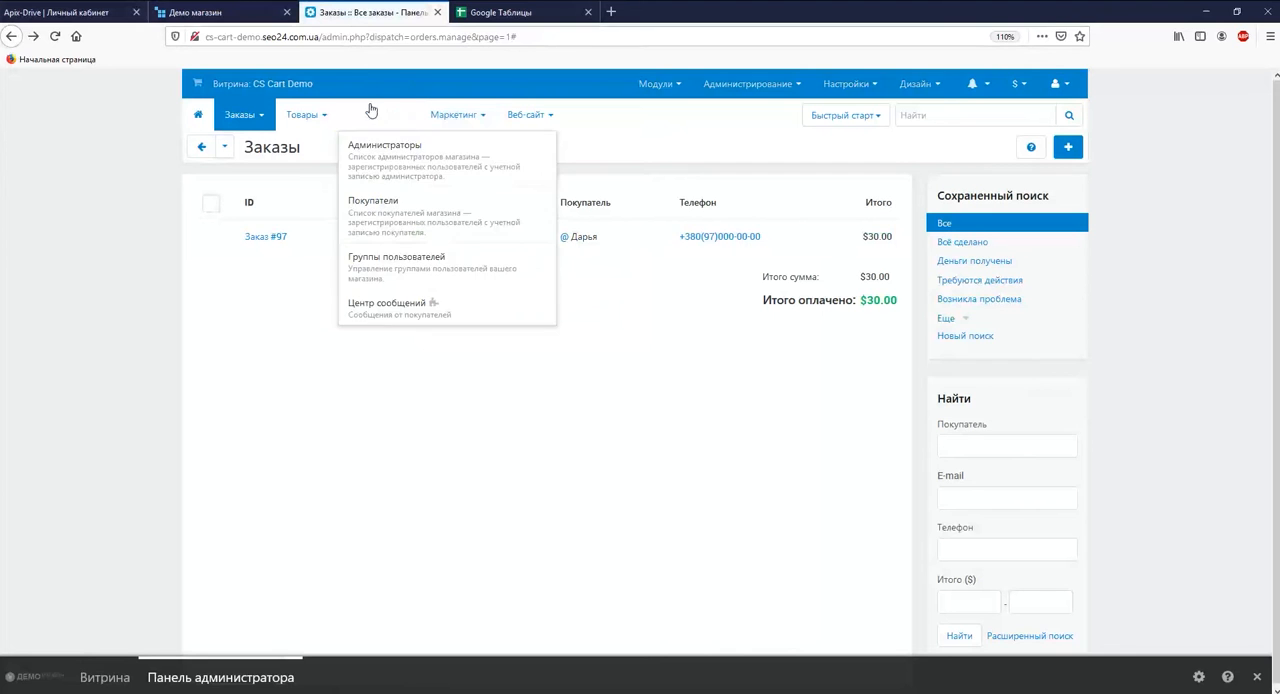
left_click(357, 137)
left_click(350, 236)
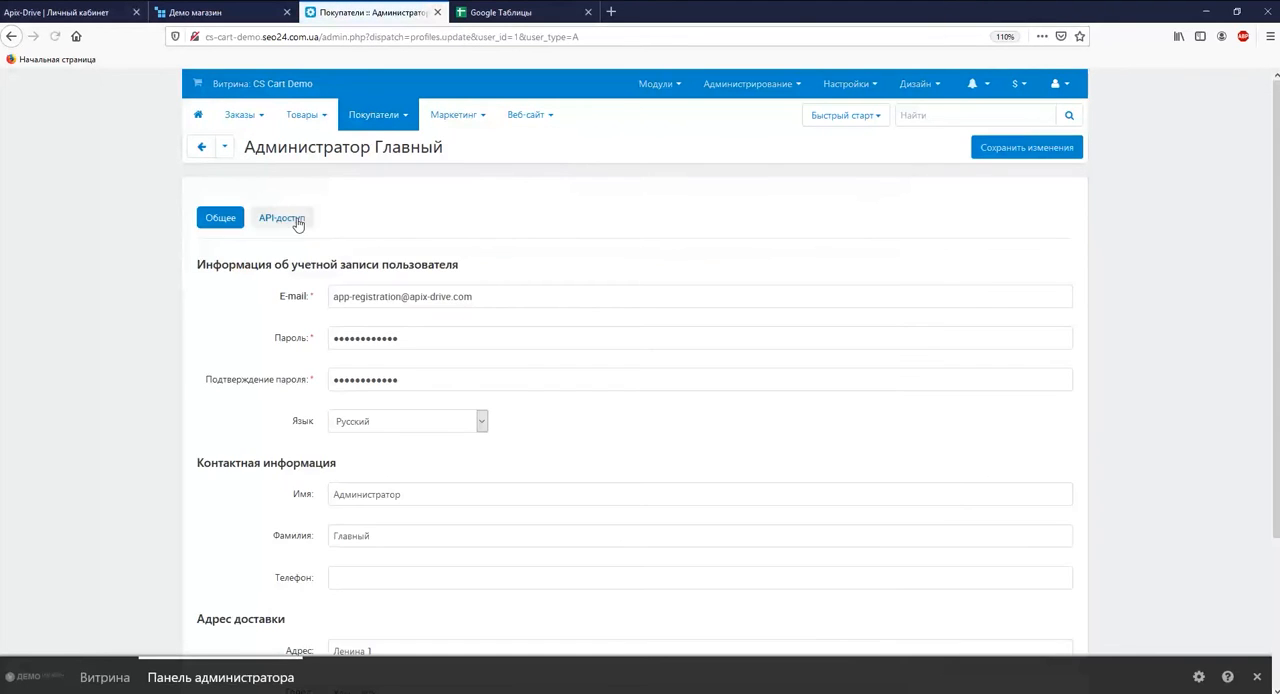
left_click(300, 218)
Generate and copy a new API key for the administrator and save the profile changes.
left_click(395, 324)
left_click_drag(498, 355, 337, 357)
right_click(338, 358)
left_click(380, 420)
left_click(1026, 147)
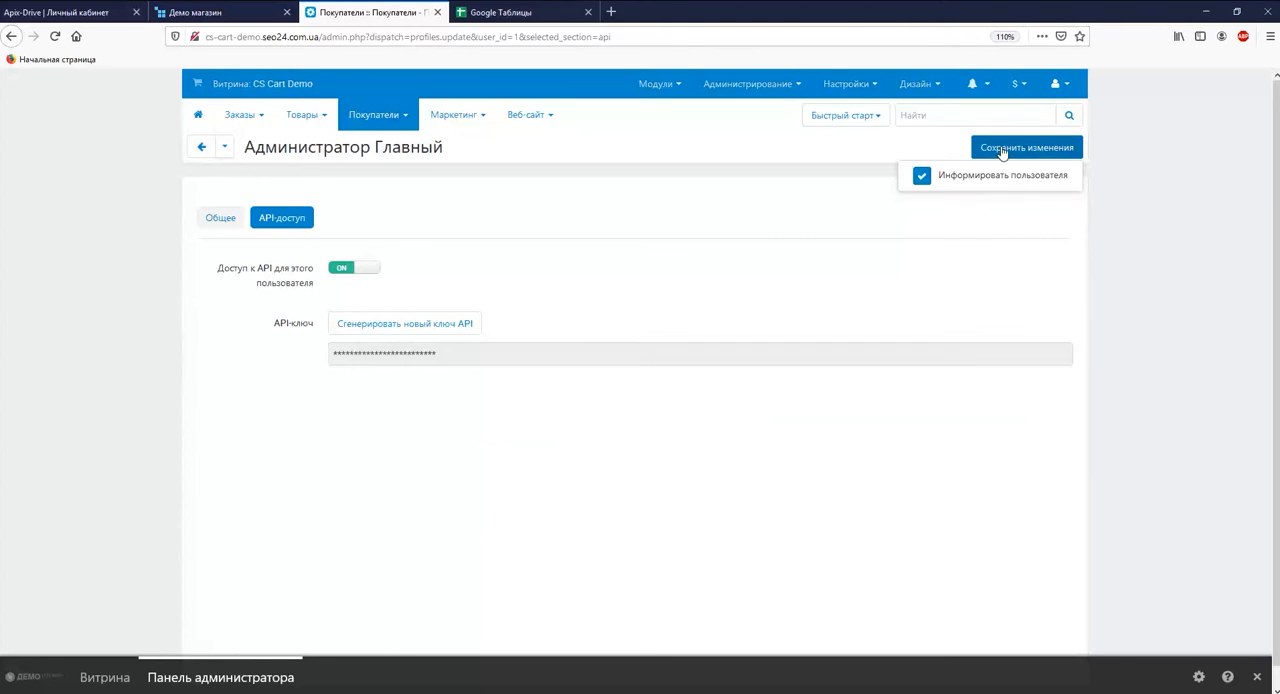
Paste the API key into the CS-Cart integration settings, save them and continue with the connected account.
left_click(60, 12)
right_click(498, 437)
left_click(531, 483)
left_click(630, 512)
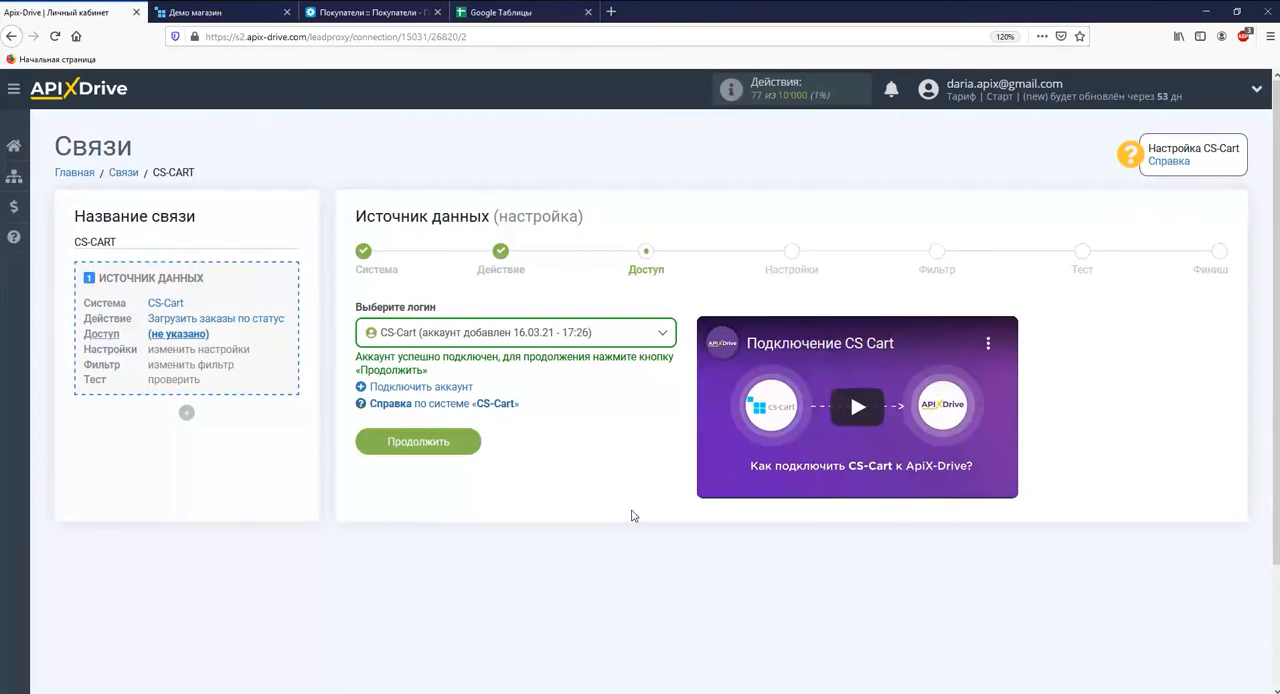
left_click(457, 443)
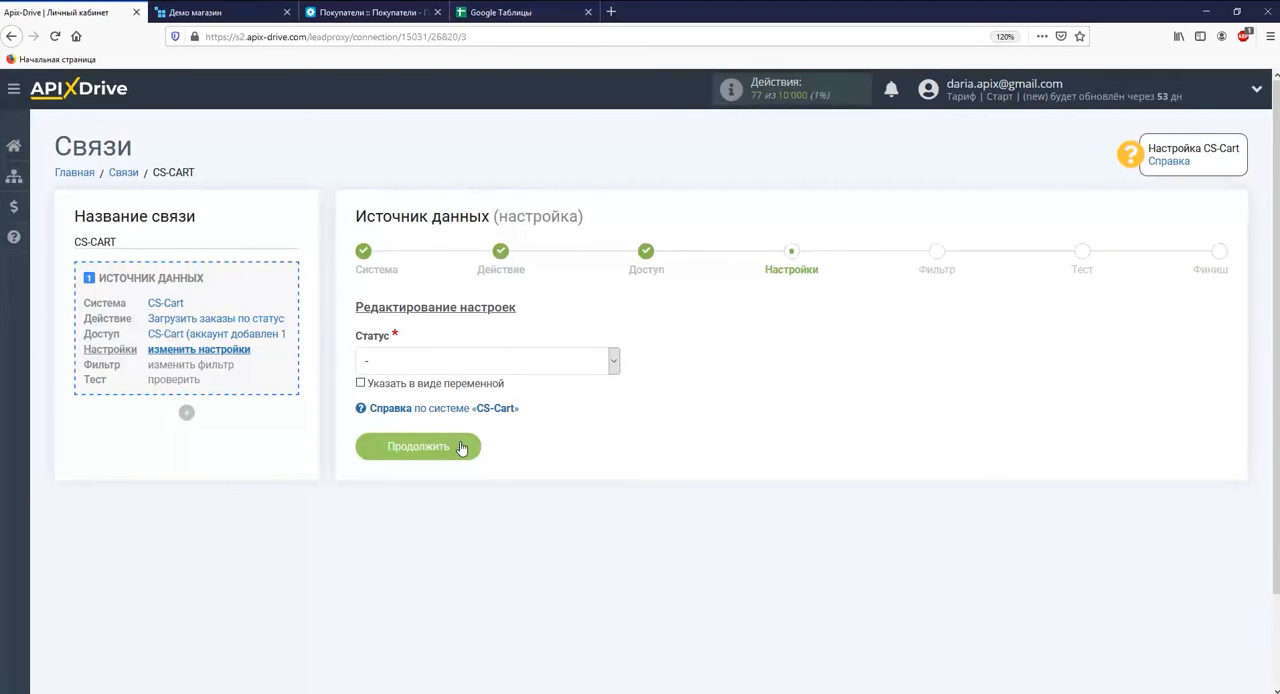
Choose the order status to track for the CS-Cart source and continue without adding a filter condition.
left_click(438, 366)
left_click(437, 400)
left_click(440, 446)
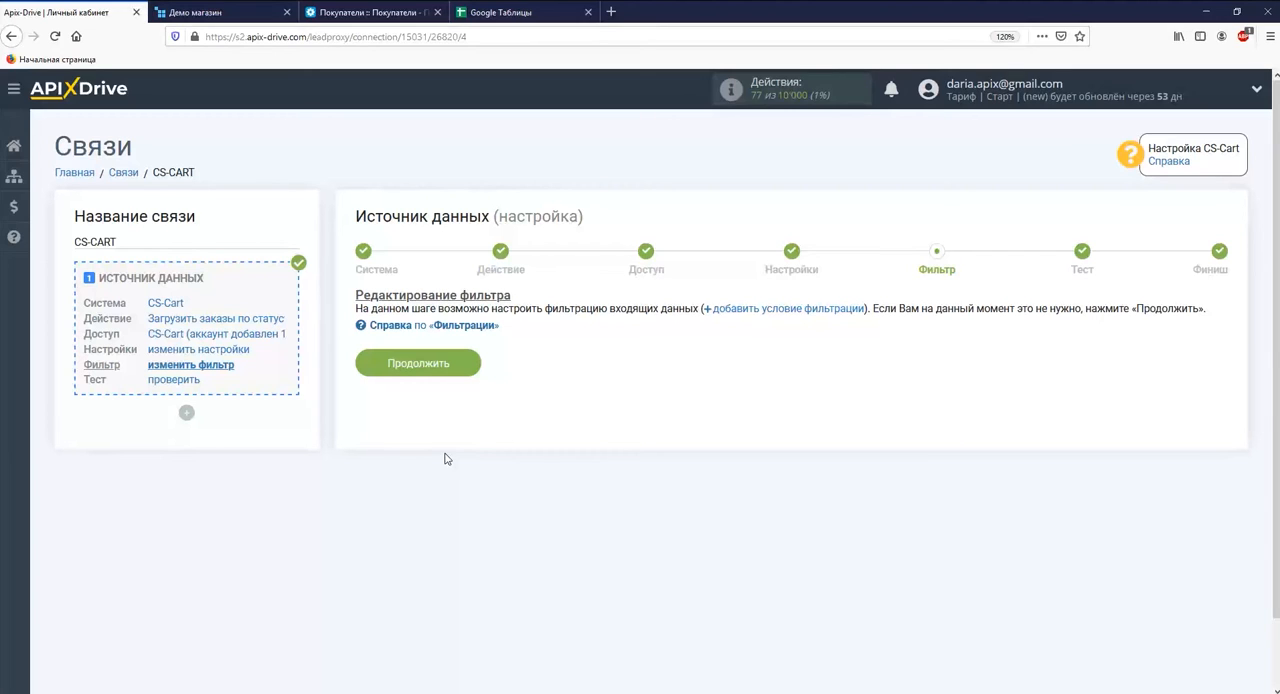
left_click(421, 366)
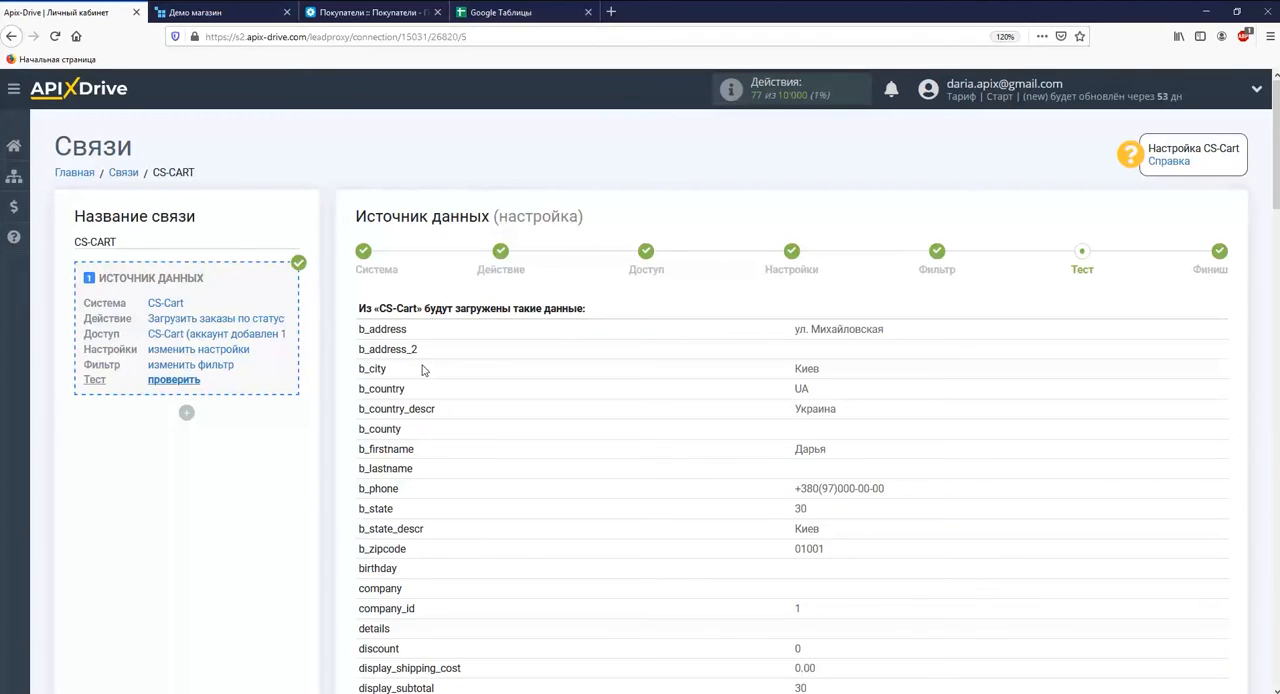
Accept the CS-Cart test data to finish the source and start the data reception setup.
scroll(421, 370, "down", 20)
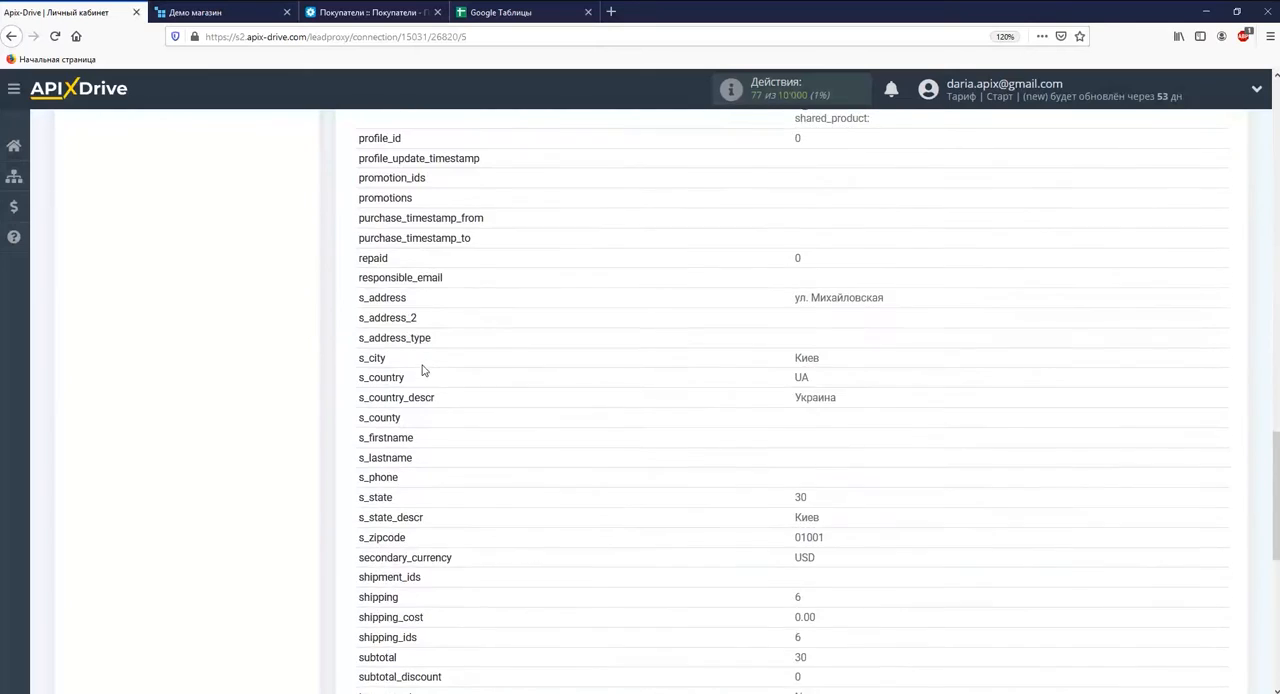
left_click(1178, 342)
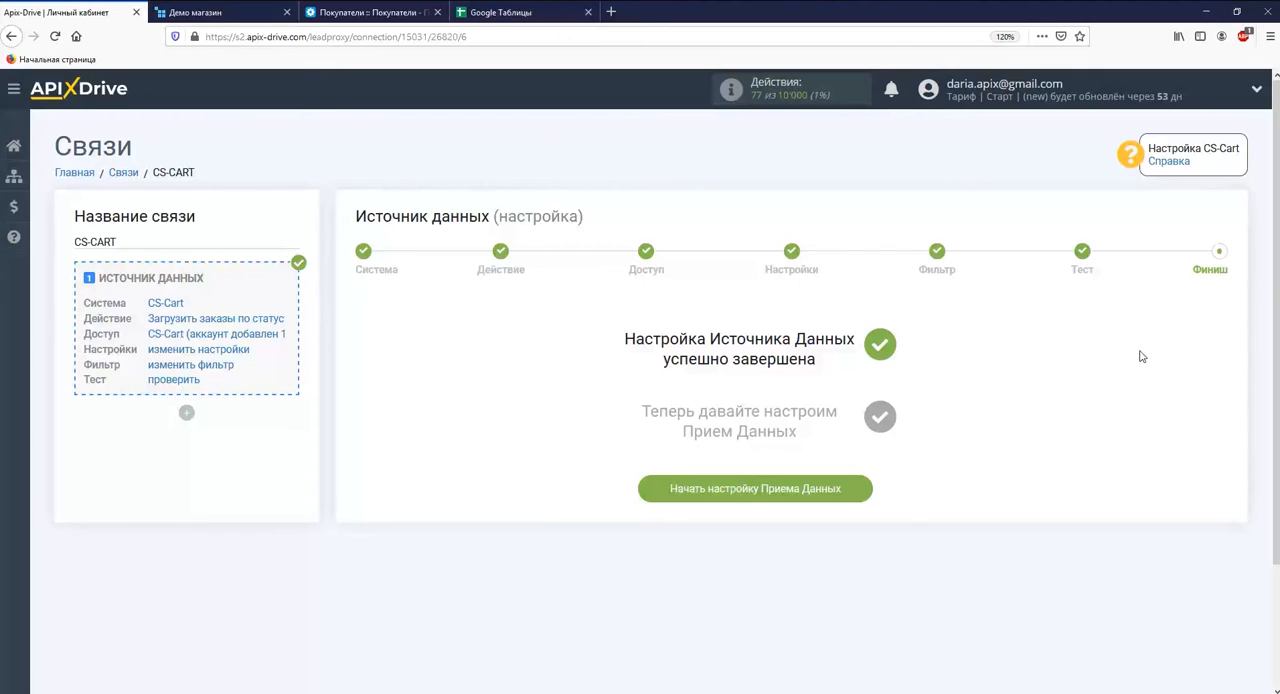
left_click(766, 488)
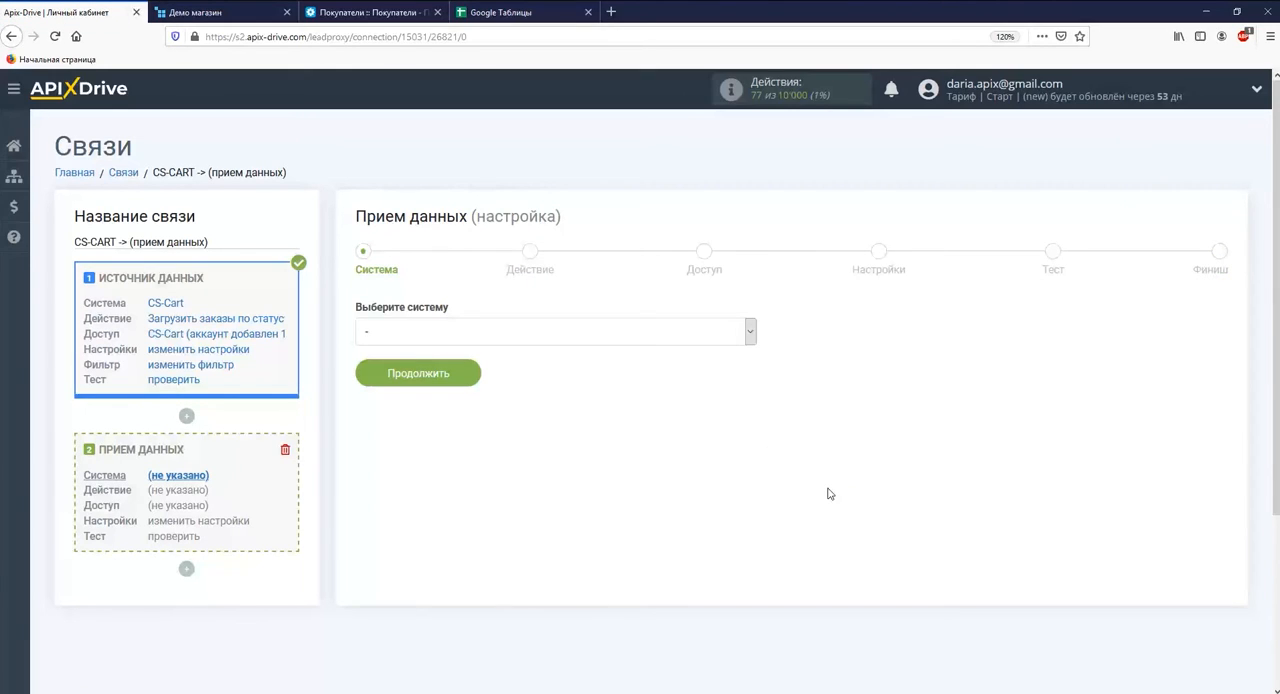
Choose Google Sheets as the data reception system and continue.
left_click(749, 340)
left_click_drag(751, 350, 750, 437)
left_click(679, 525)
left_click(474, 374)
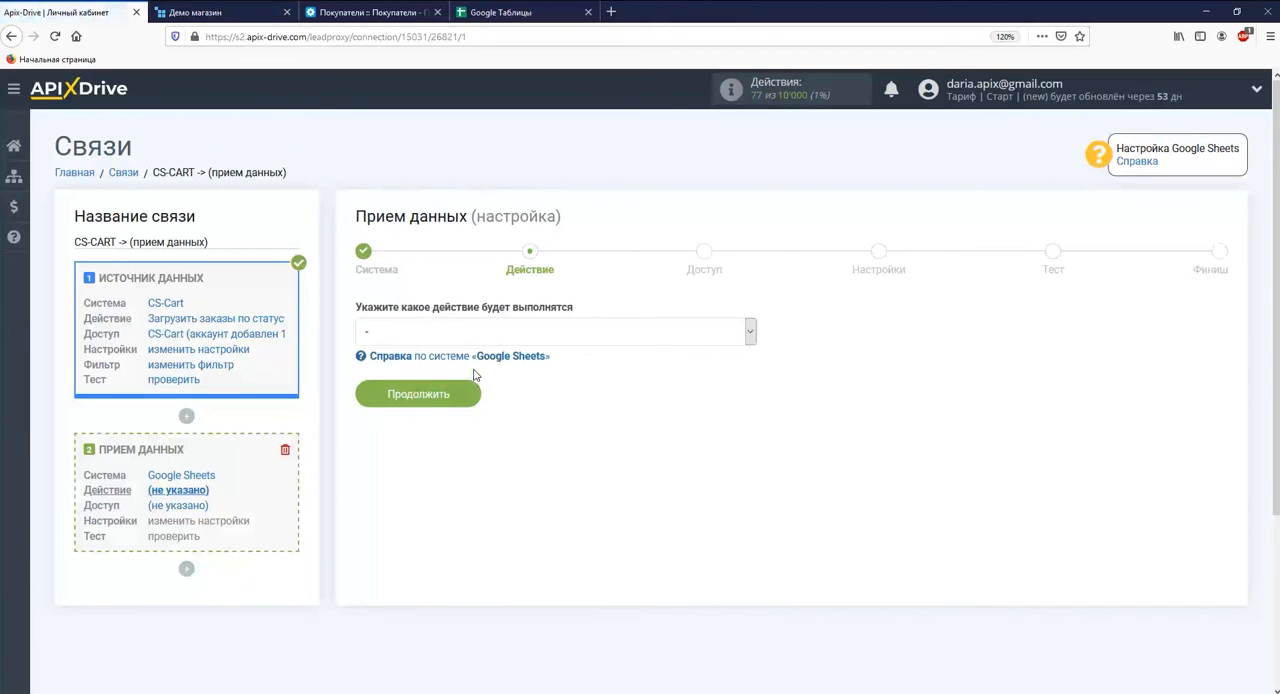
Set the Google Sheets action to "Добавить строку" and continue to the access stage.
left_click(460, 332)
left_click(447, 389)
left_click(451, 400)
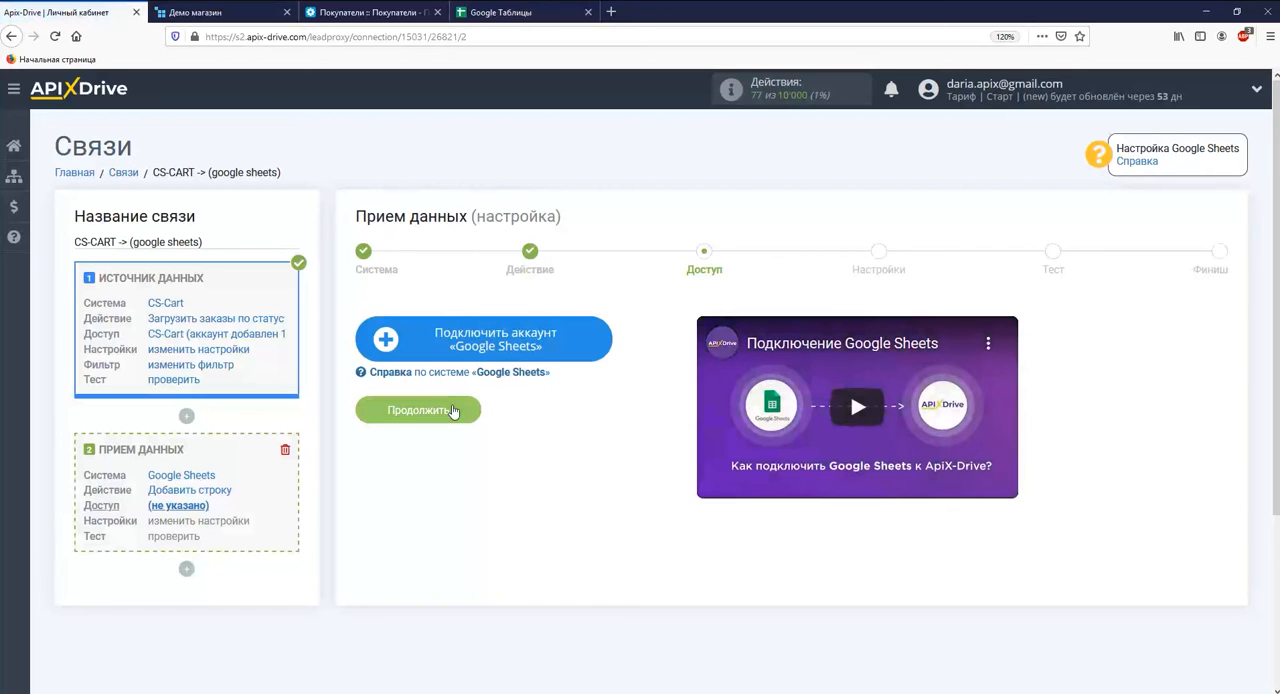
Connect a Google Sheets account by entering the account e-mail and password, allow the requested access and continue.
left_click(452, 411)
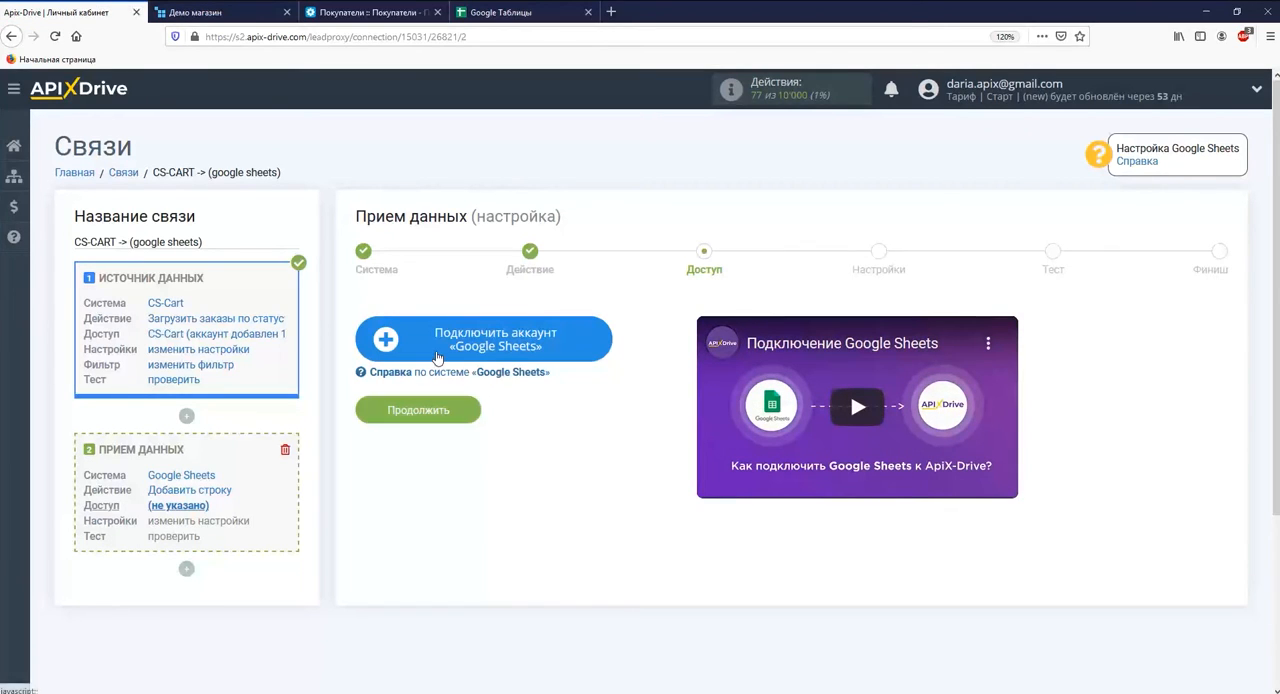
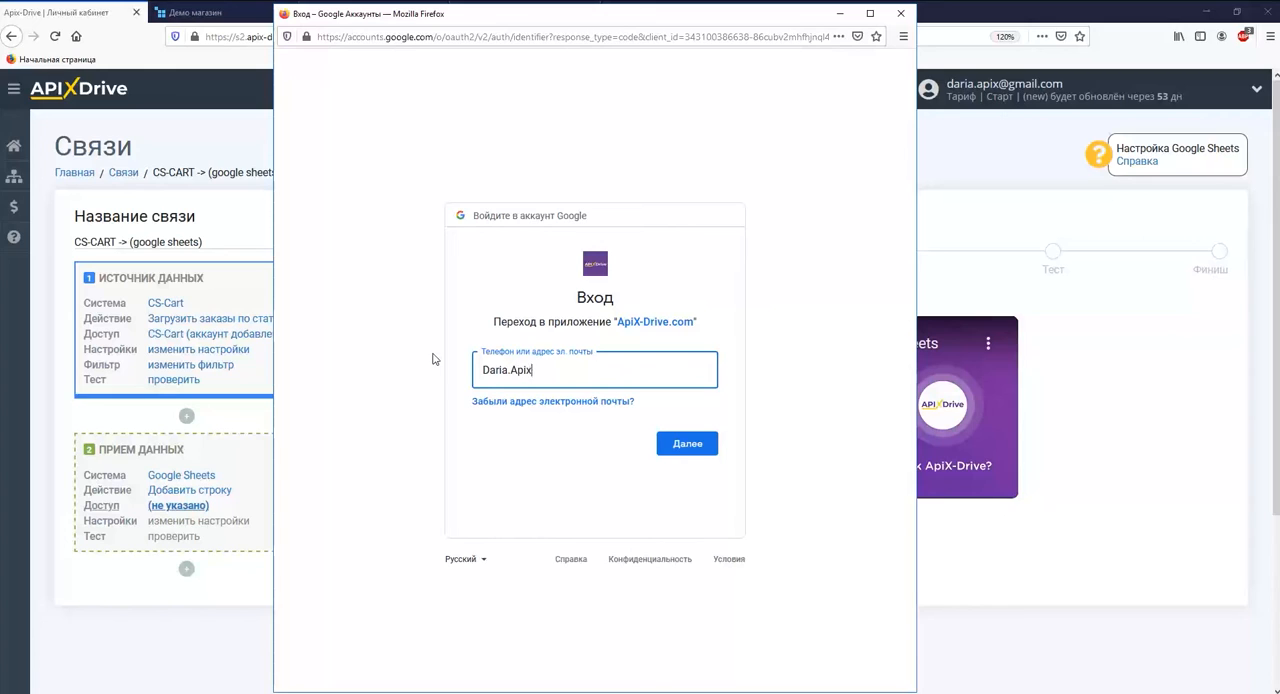
key("Return")
type("••••••••••••")
key("Return")
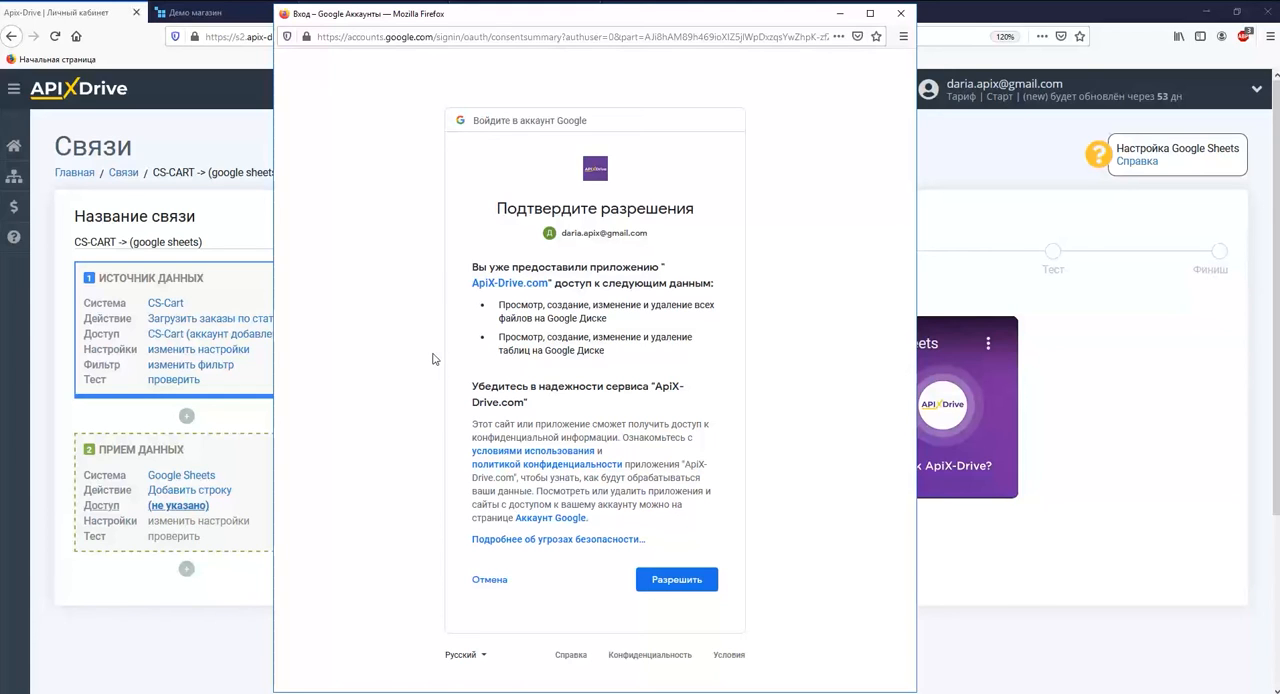
left_click(668, 580)
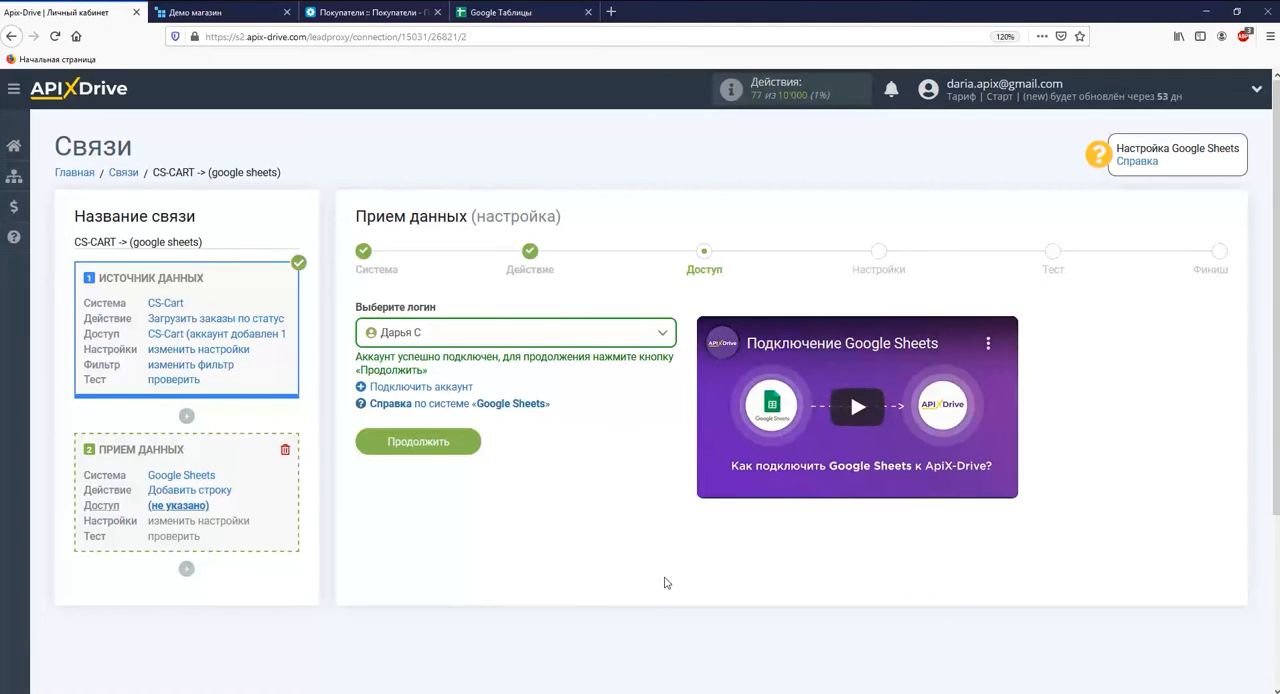
left_click(470, 447)
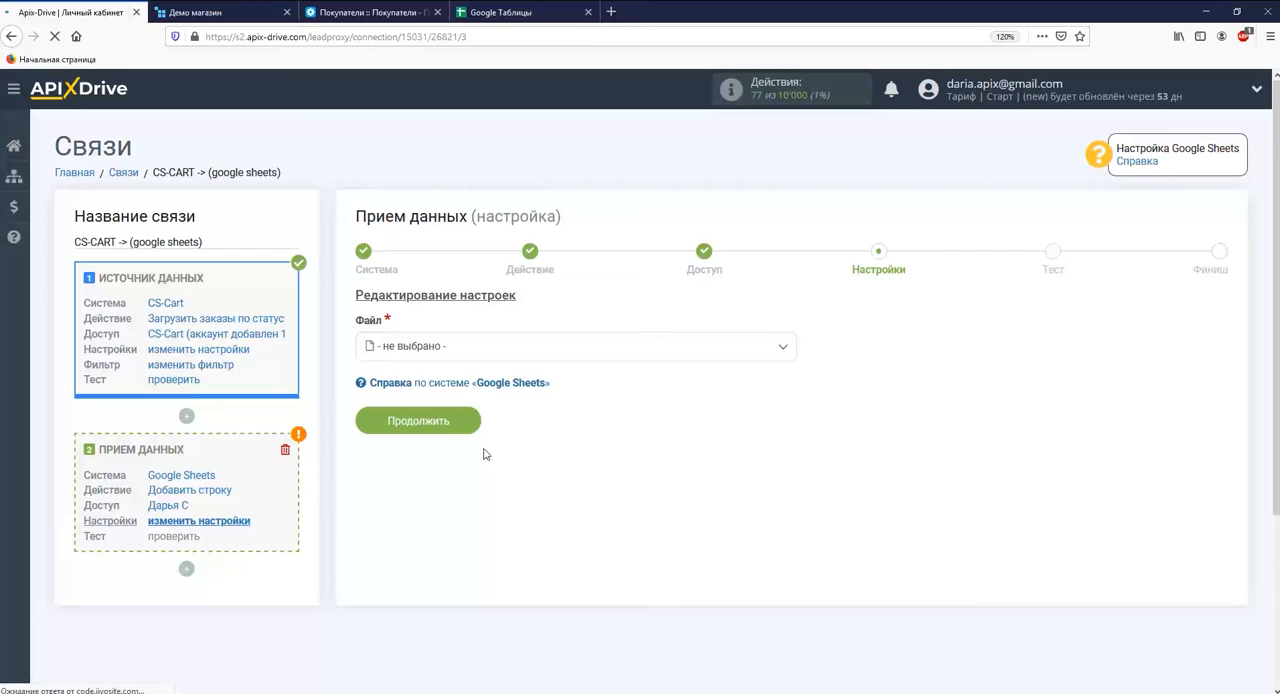
Select the file "CS-Cart (Обработанные заказы)" and its sheet "Лист1" as the destination.
left_click(481, 352)
left_click(451, 428)
left_click(451, 420)
left_click(423, 503)
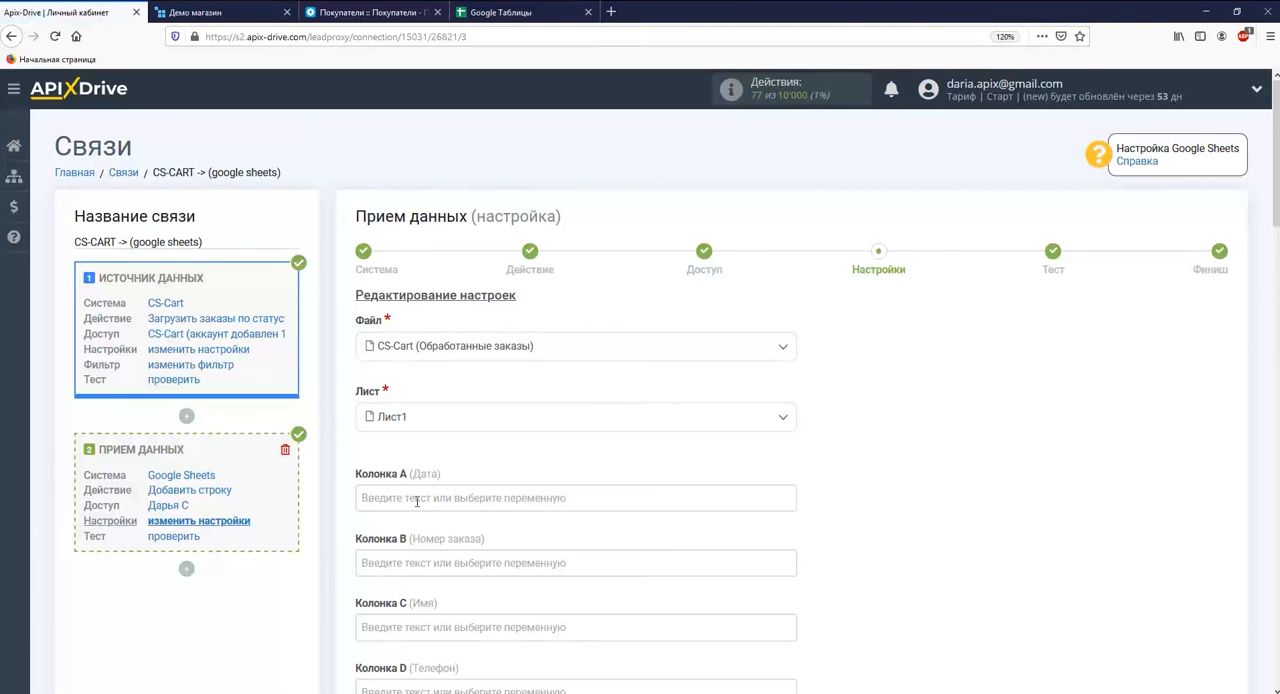
Assign the system date and time variables to column A (Дата).
left_click(417, 497)
scroll(417, 497, "down", 3)
left_click(445, 334)
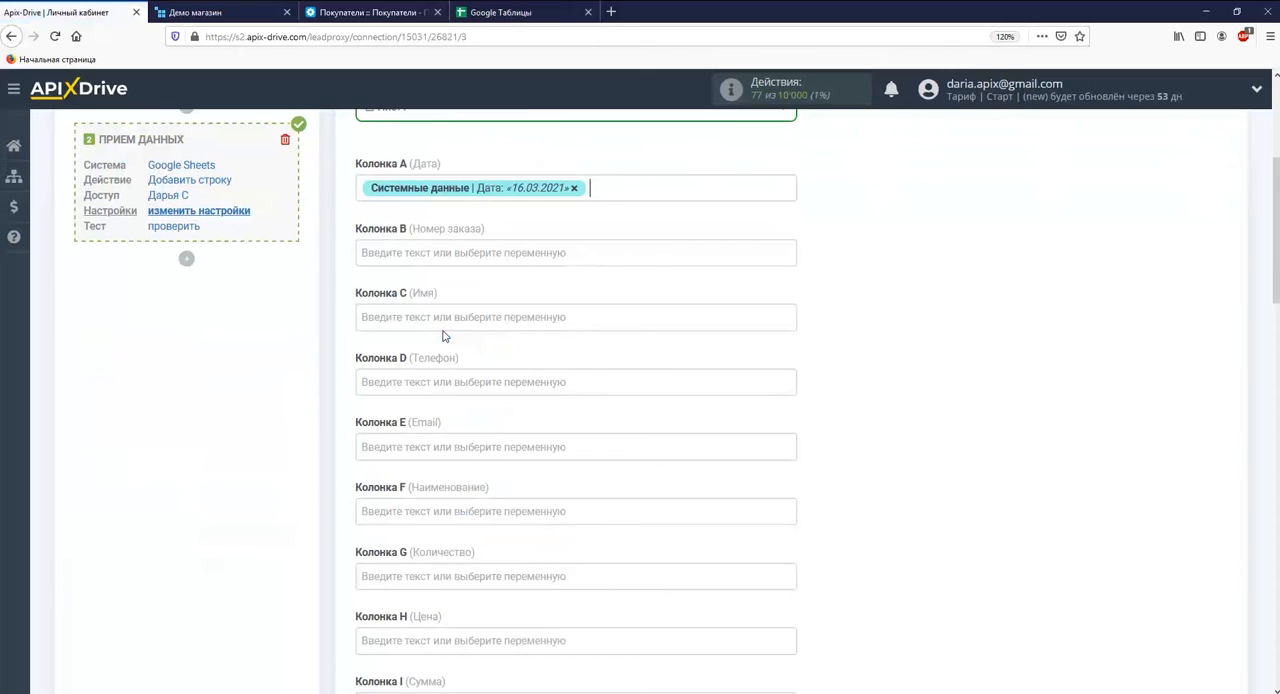
left_click(603, 193)
left_click(440, 342)
Assign the CS-Cart variable order_id to column B (Номер заказа) and b_firstname to column C (Имя).
left_click(449, 274)
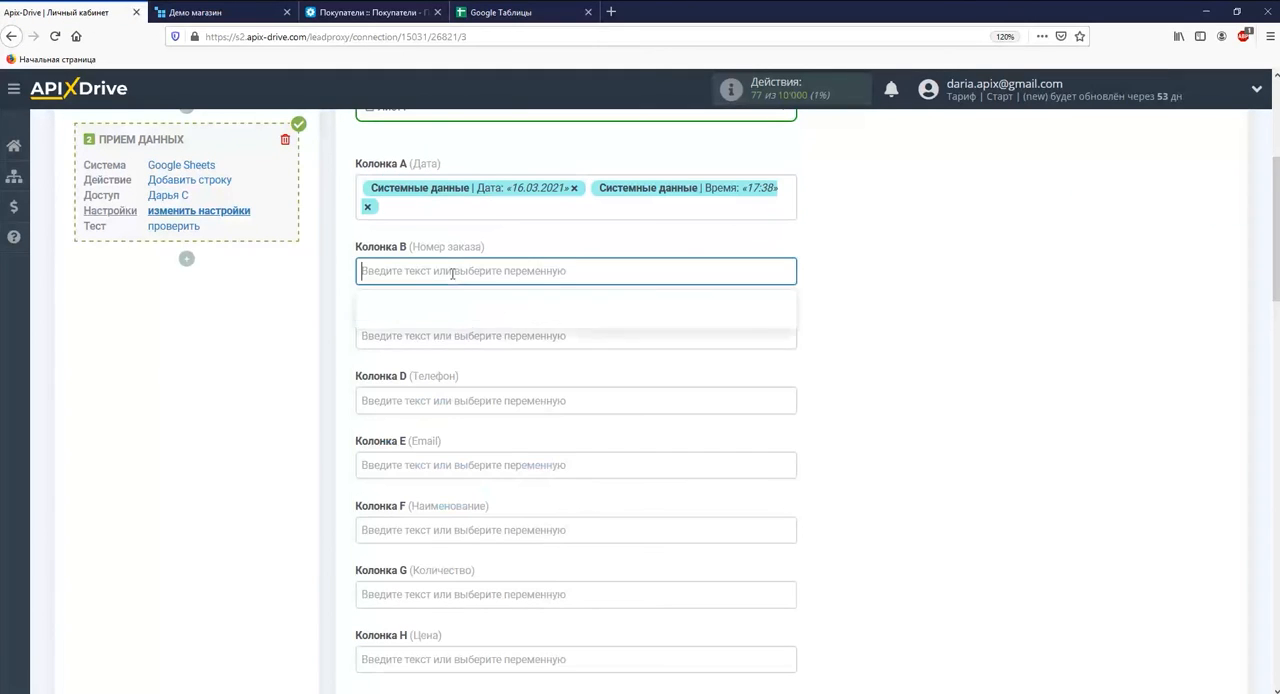
scroll(772, 303, "down", 10)
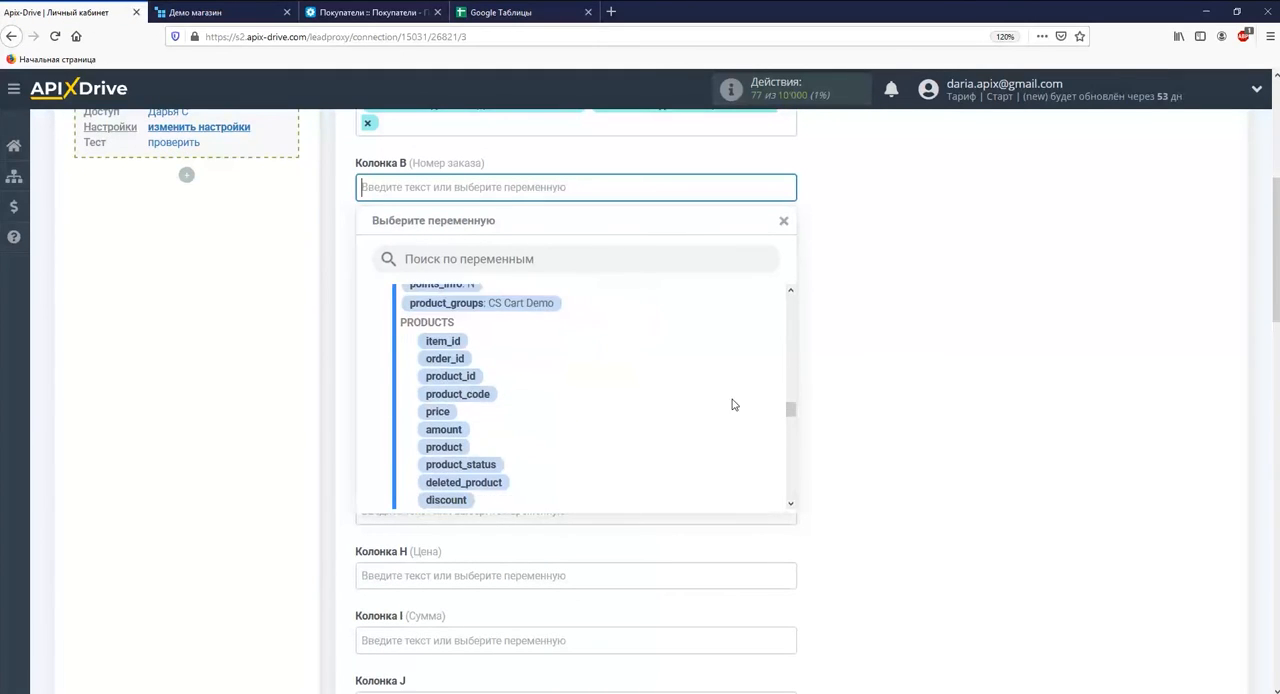
left_click(450, 373)
left_click(440, 252)
scroll(790, 312, "down", 5)
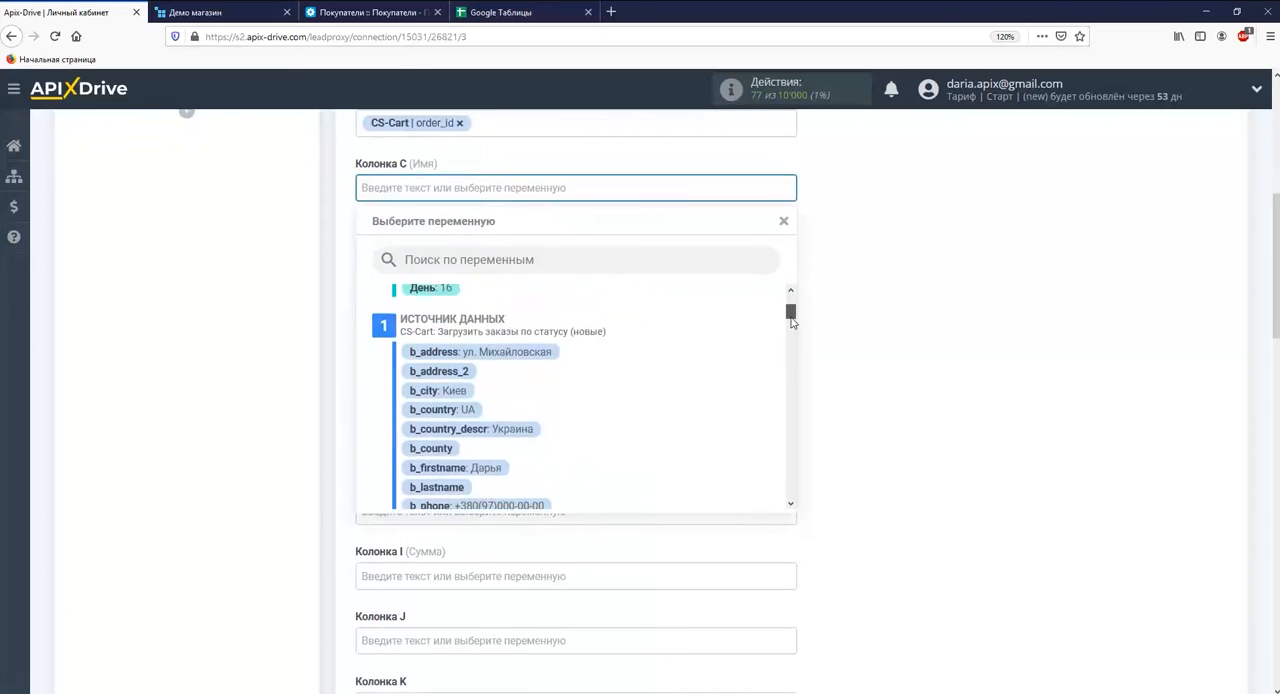
left_click(490, 413)
Assign the CS-Cart variable b_phone to column D (Телефон) and email to column E (Email).
left_click(514, 251)
scroll(556, 440, "down", 5)
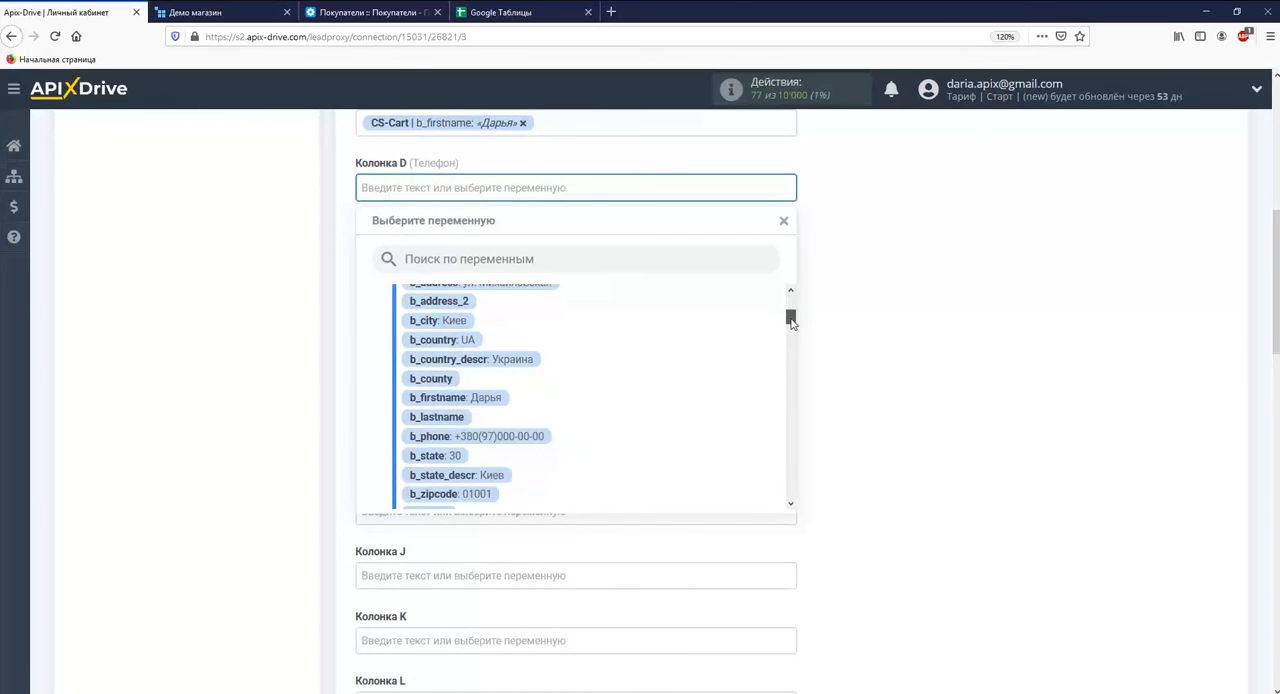
left_click(510, 438)
left_click(491, 254)
scroll(790, 312, "down", 8)
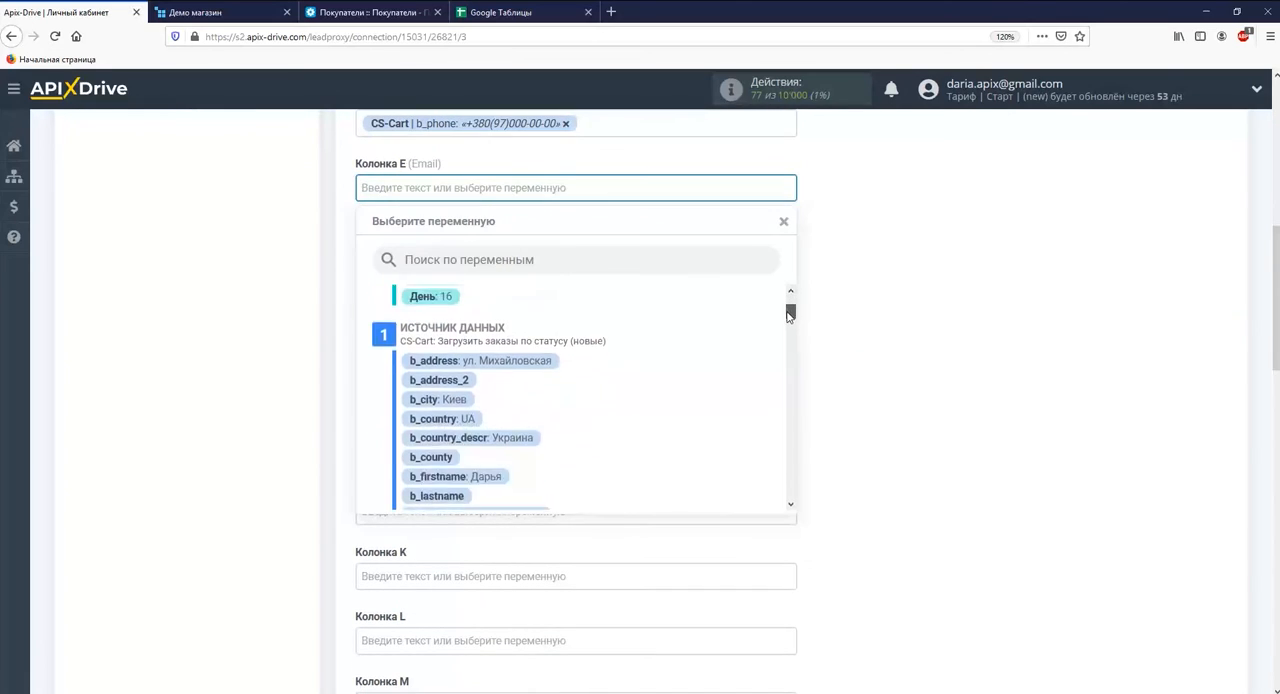
scroll(790, 327, "down", 3)
left_click(514, 490)
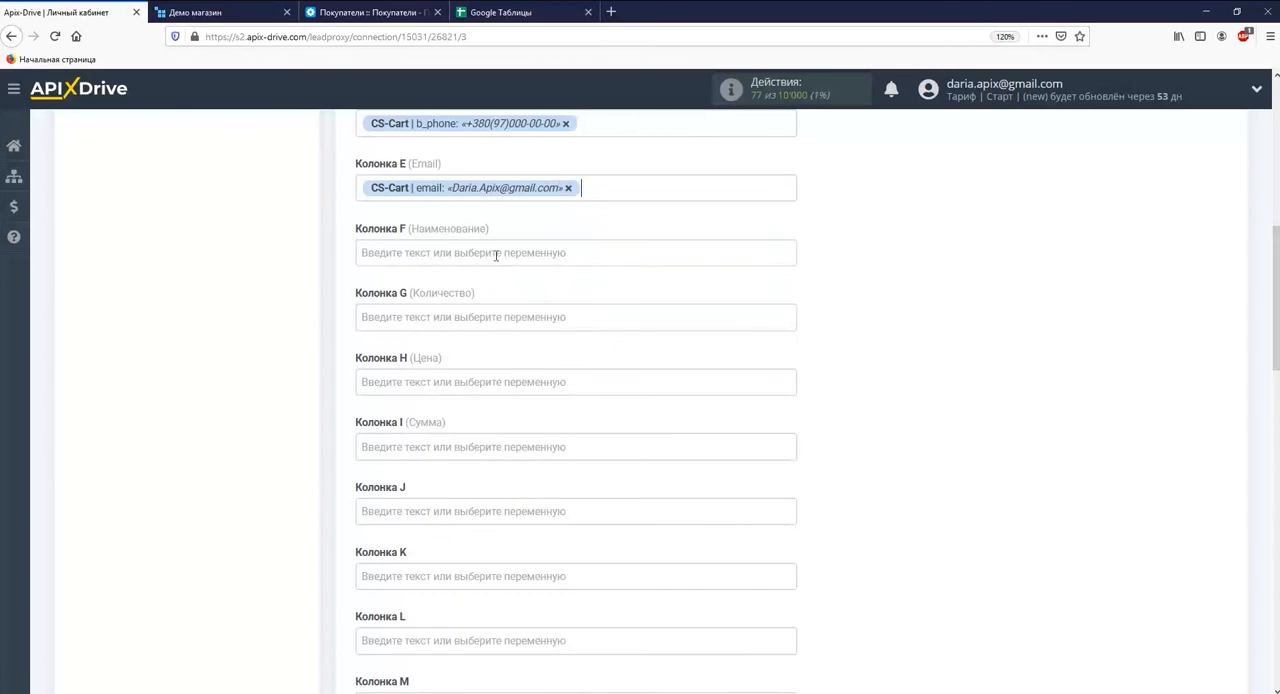
Assign the CS-Cart variable product to column F (Наименование) and amount to column G (Количество).
left_click(494, 254)
scroll(793, 304, "down", 10)
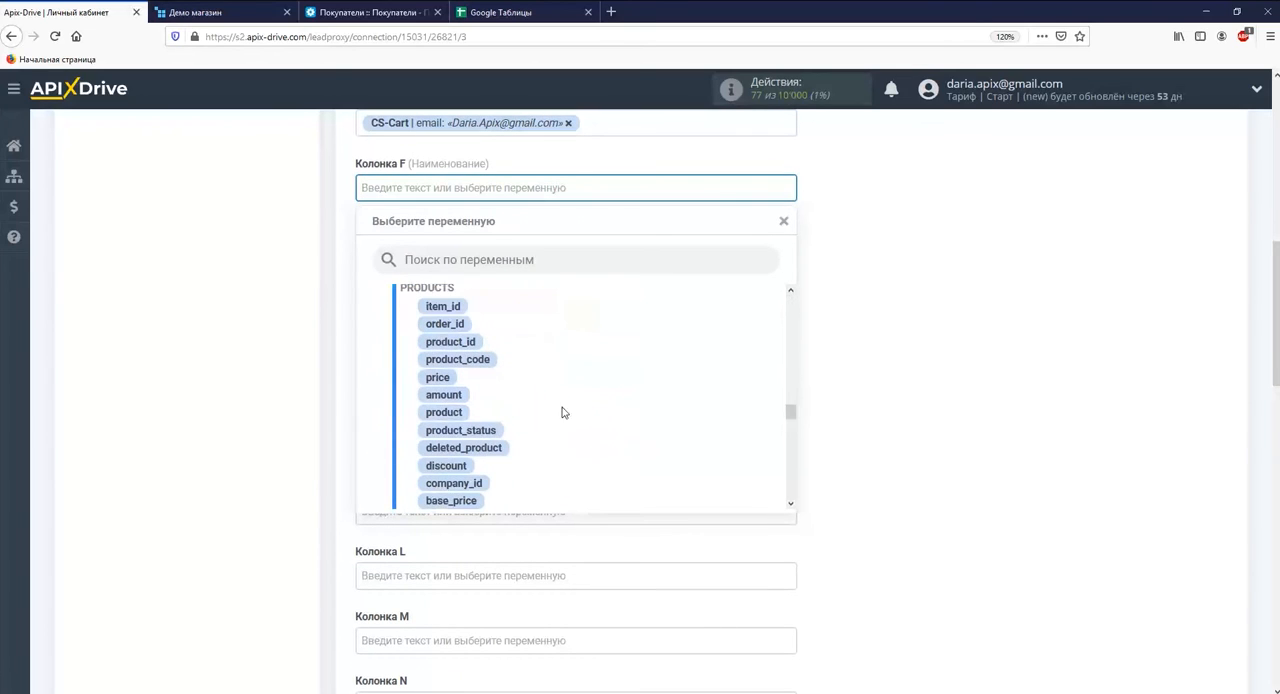
left_click(455, 414)
left_click(449, 252)
left_click_drag(791, 318, 793, 414)
left_click(444, 404)
Assign the CS-Cart variable price to column H (Цена) and total to column I (Сумма).
left_click(414, 249)
left_click_drag(790, 302, 791, 418)
left_click(437, 367)
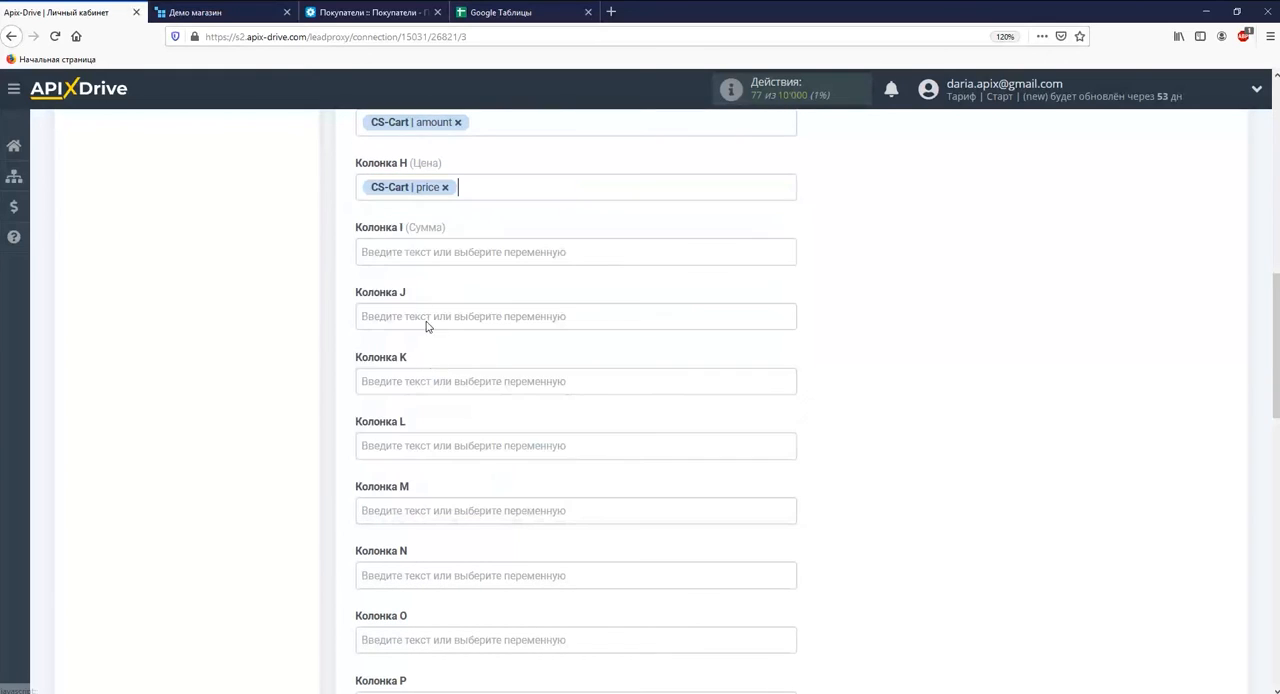
left_click(555, 255)
left_click_drag(791, 300, 791, 489)
left_click(436, 418)
Fill column J with the text "Заказ из" followed by the CS-Cart variable product_groups, and save the column settings.
left_click(390, 252)
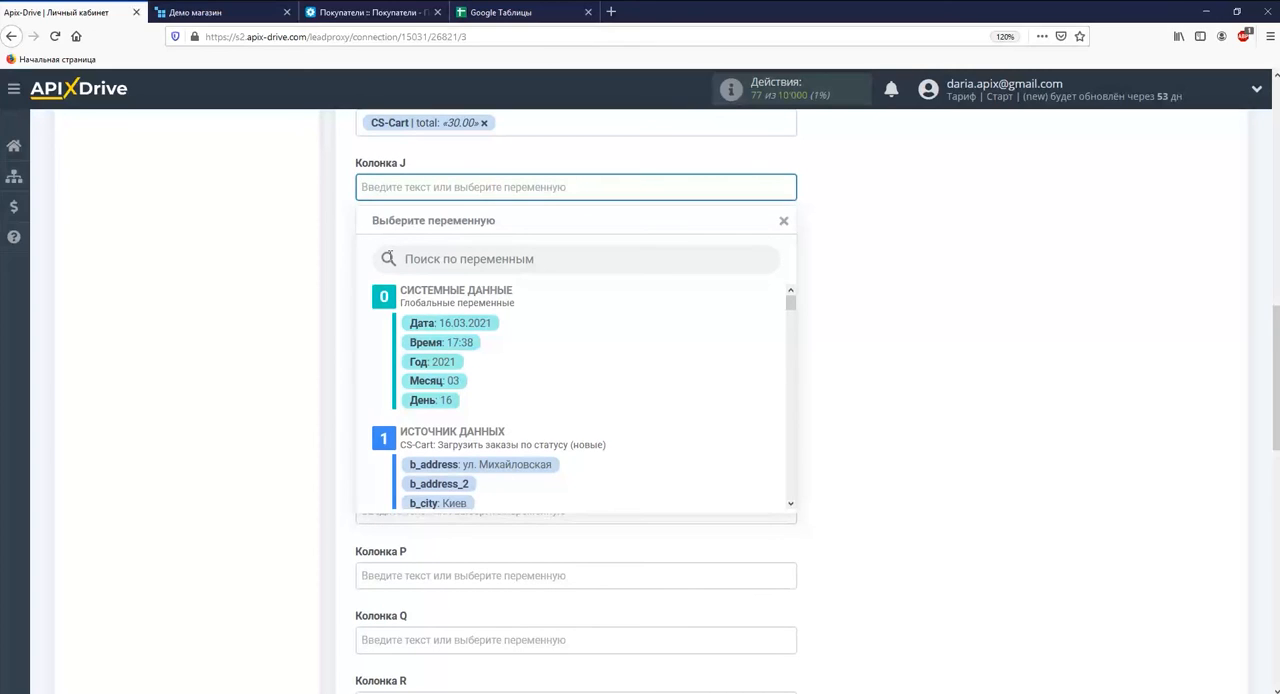
type("3аказ из")
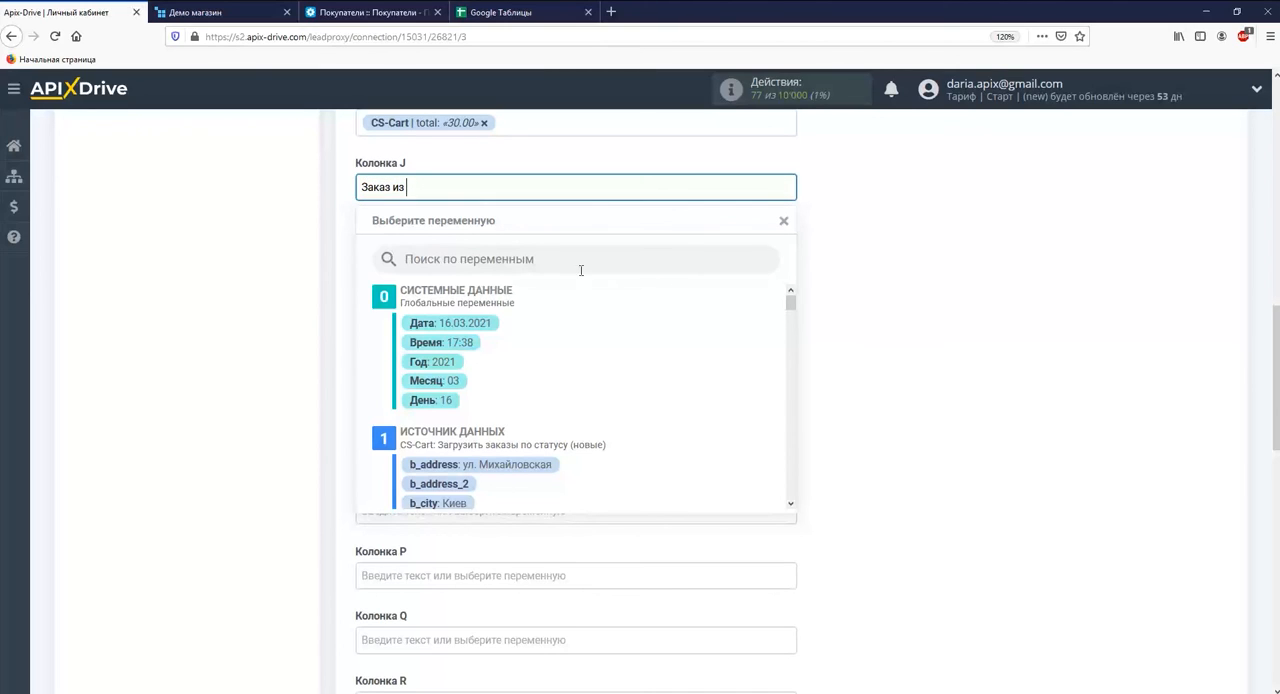
left_click_drag(791, 298, 805, 405)
left_click(528, 374)
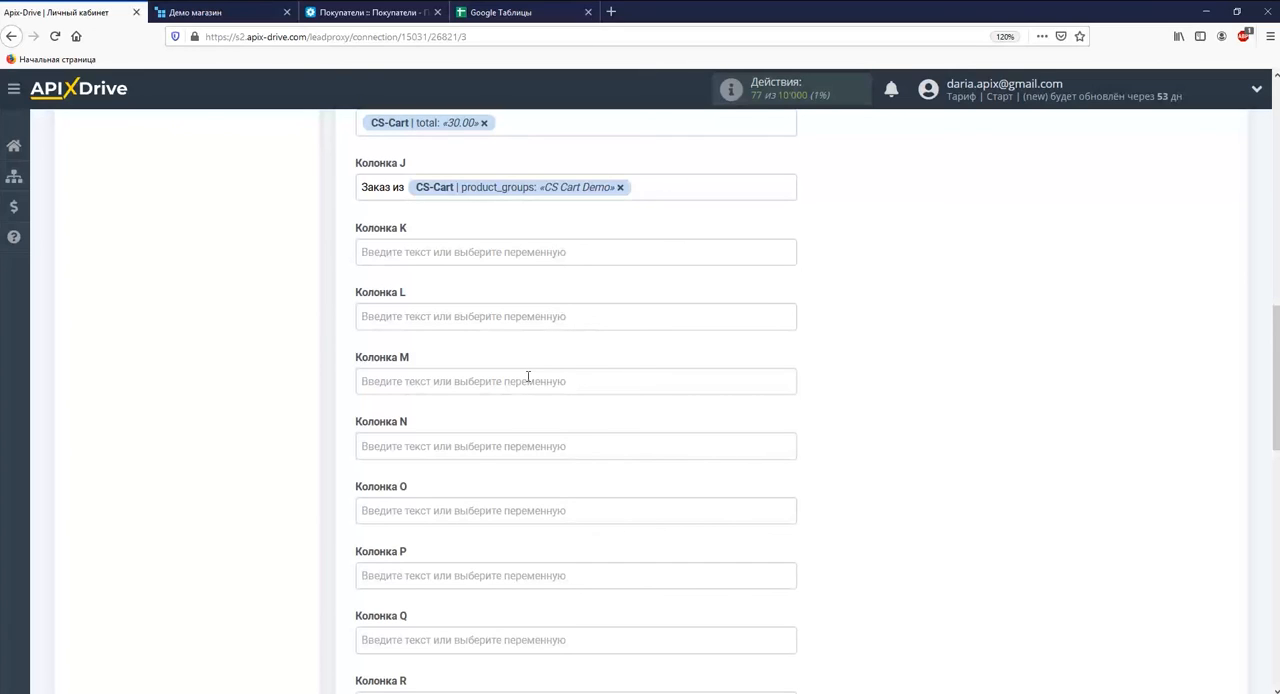
scroll(528, 377, "down", 10)
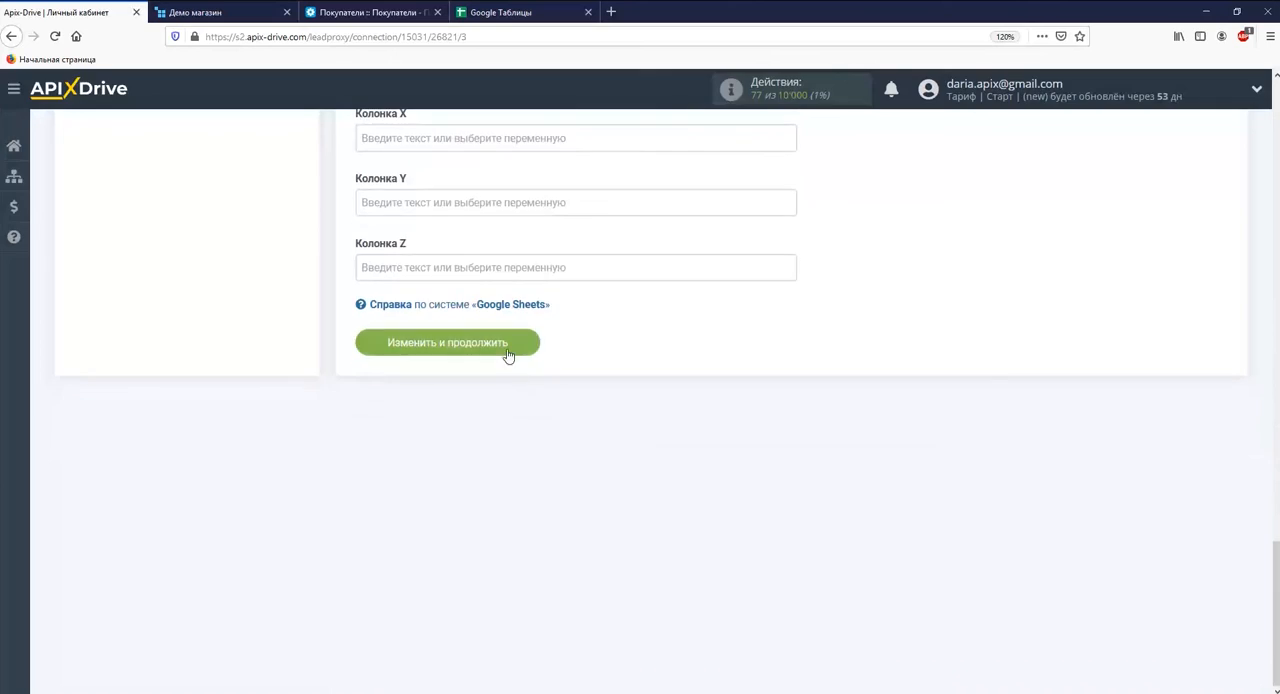
left_click(506, 352)
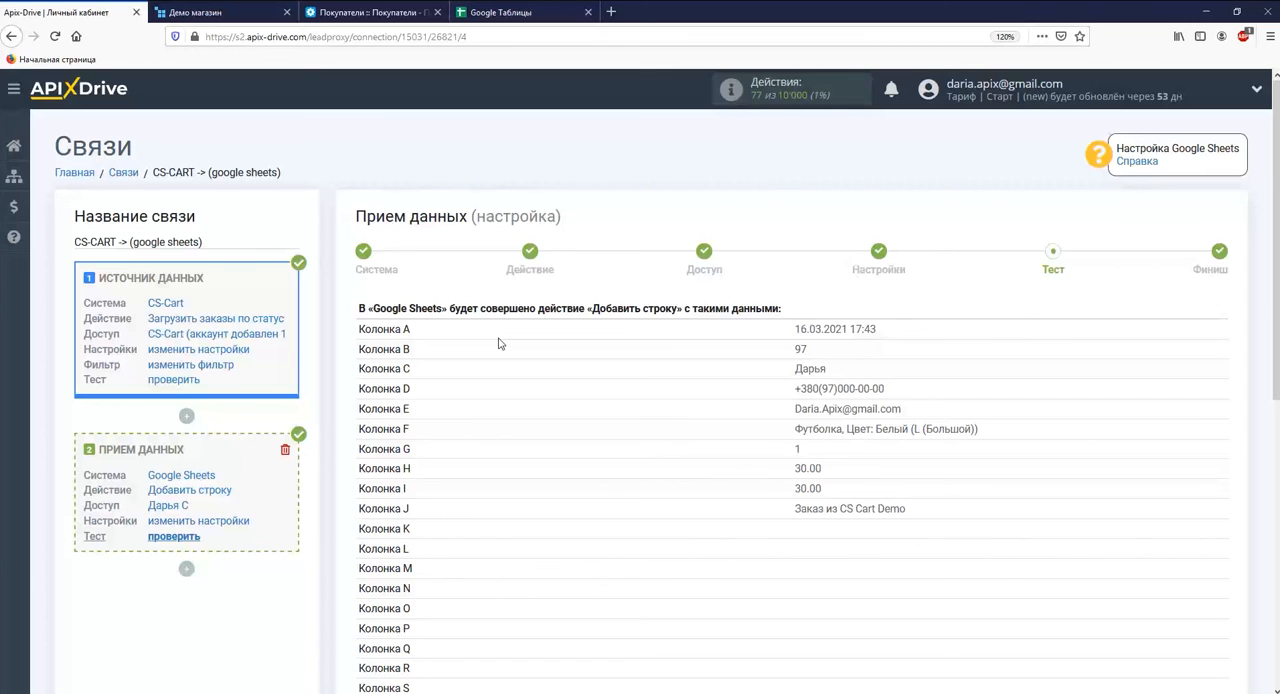
Send the test data to Google Sheets and open the file "CS-Cart (Обработанные заказы)" there to check the added row.
scroll(500, 343, "down", 5)
left_click(545, 443)
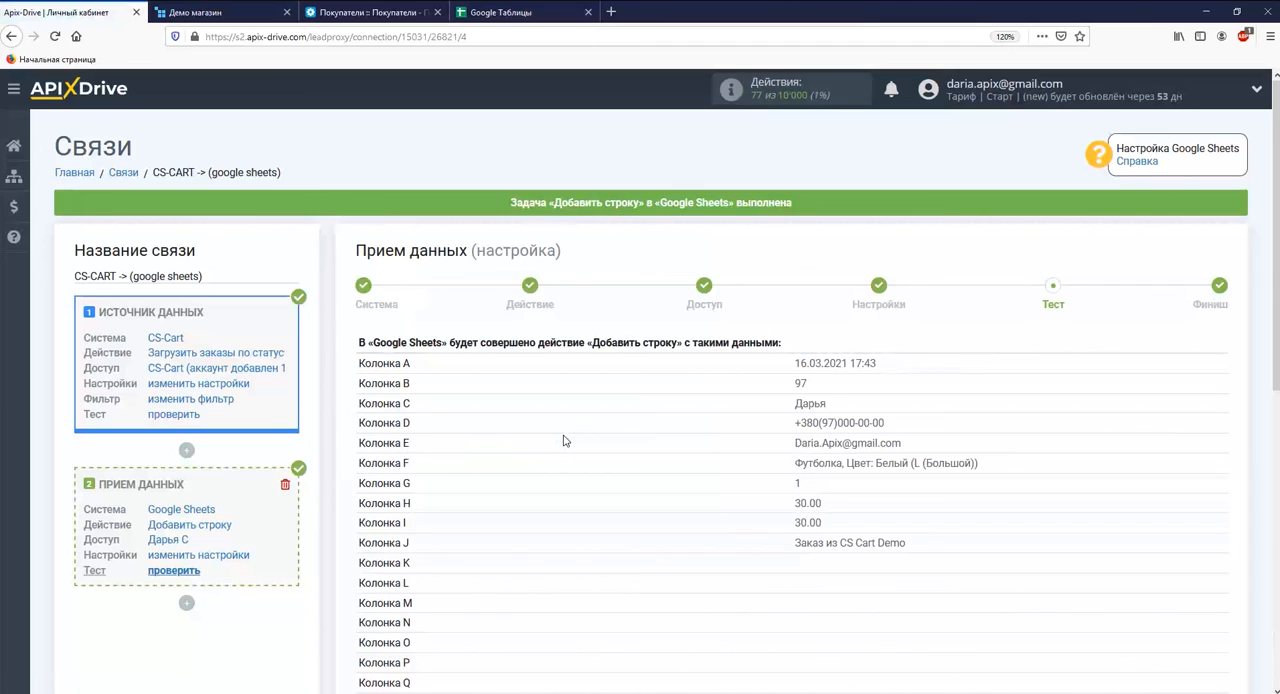
left_click(548, 16)
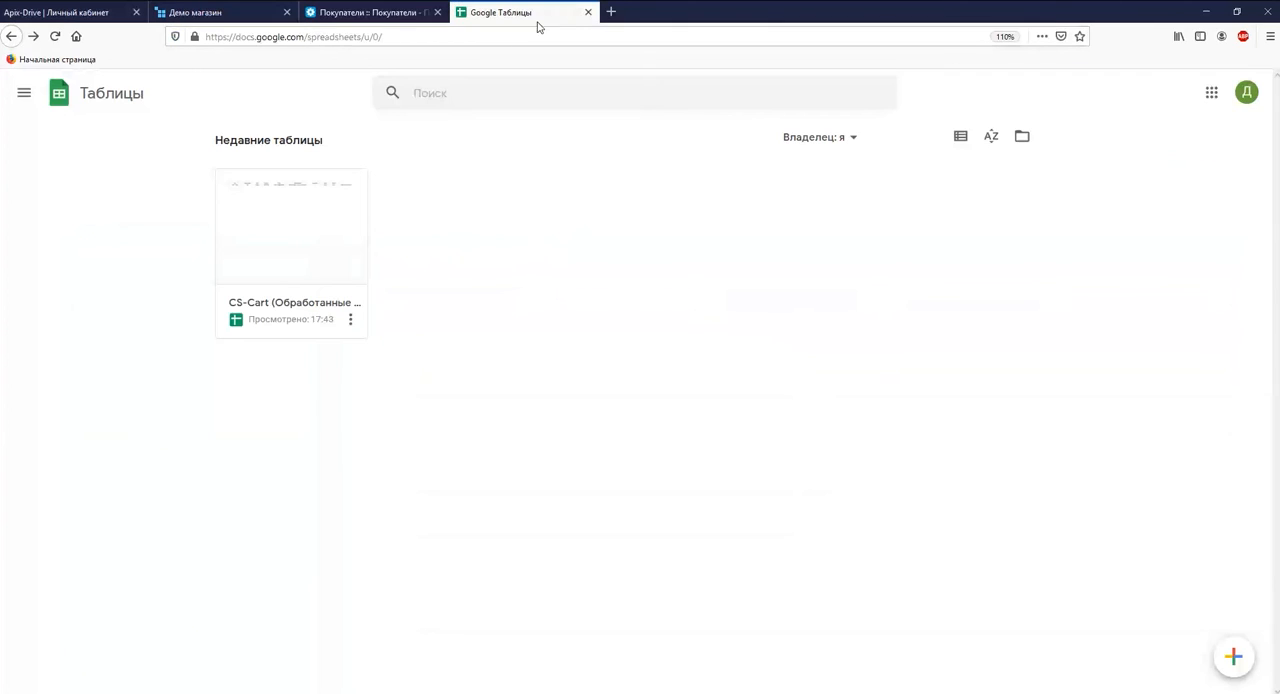
left_click(293, 237)
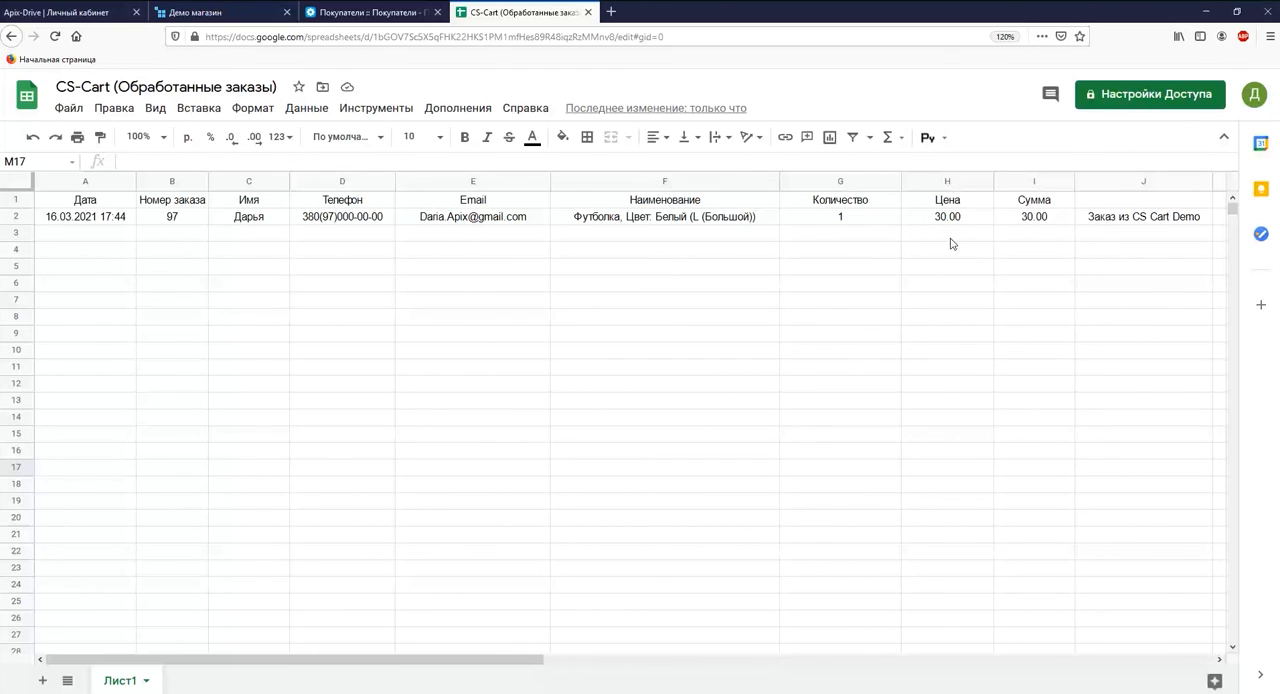
Switch back to ApiX-Drive, complete the destination setup and enable auto-update for the connection.
left_click(70, 12)
scroll(478, 419, "down", 5)
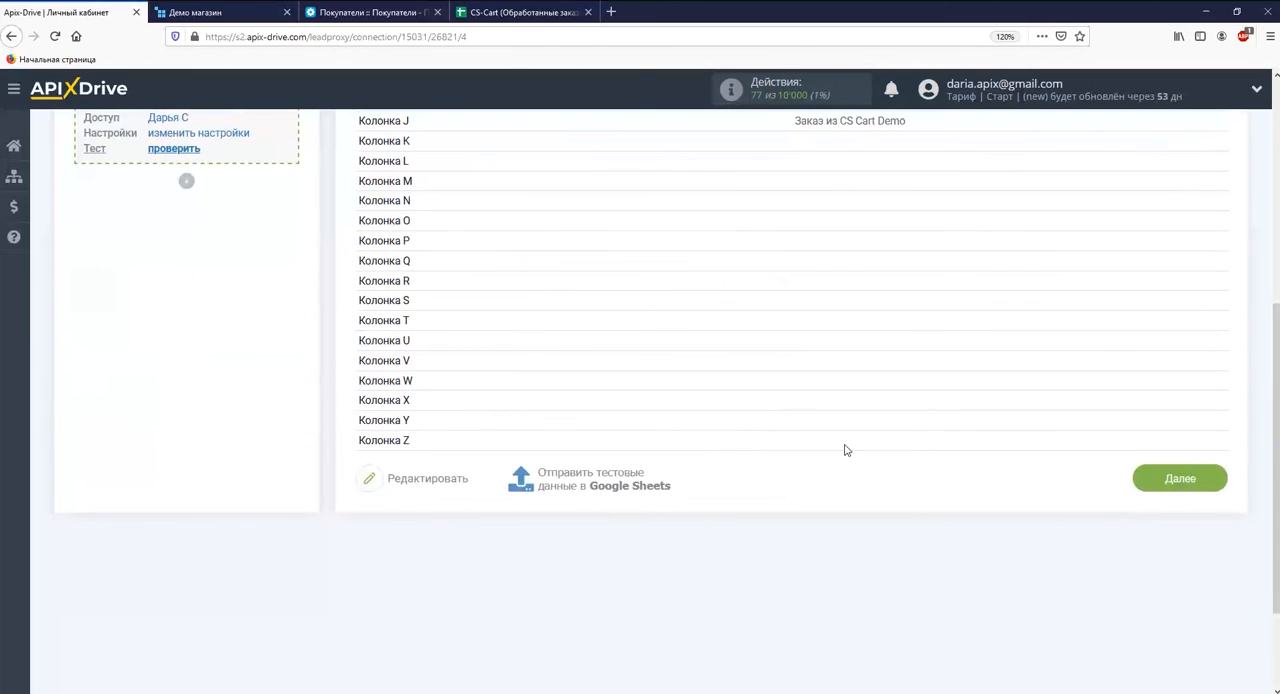
left_click(1140, 475)
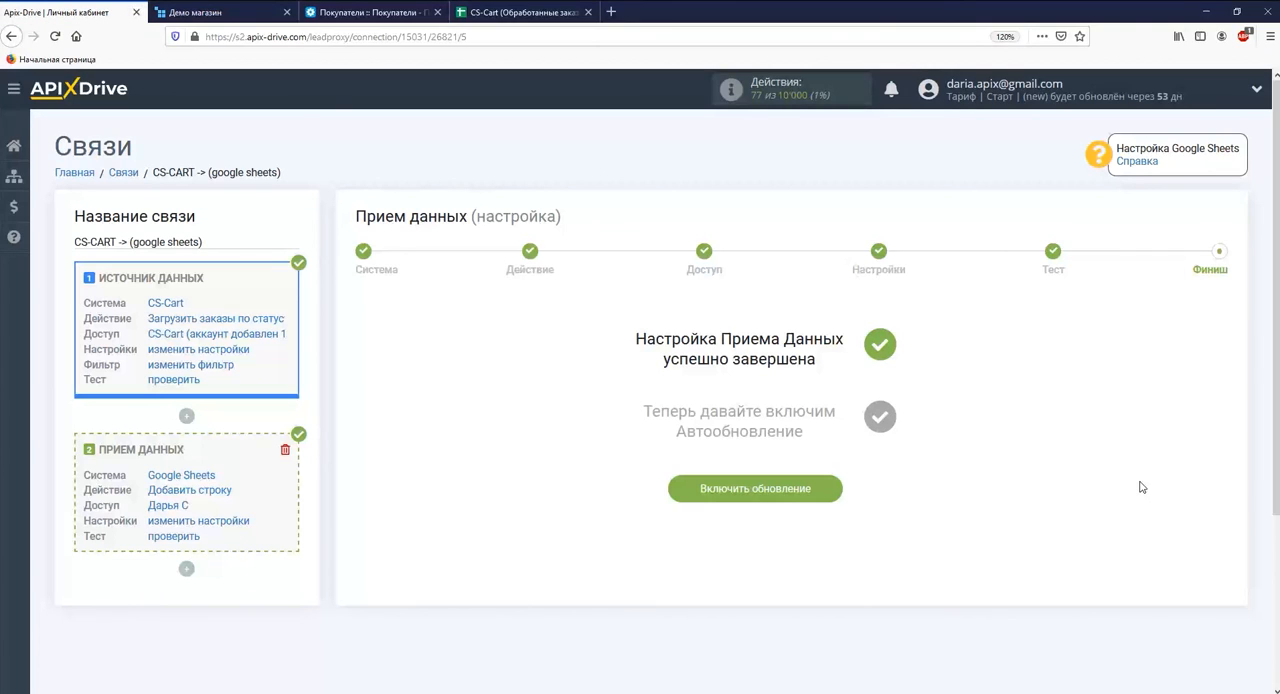
left_click(788, 492)
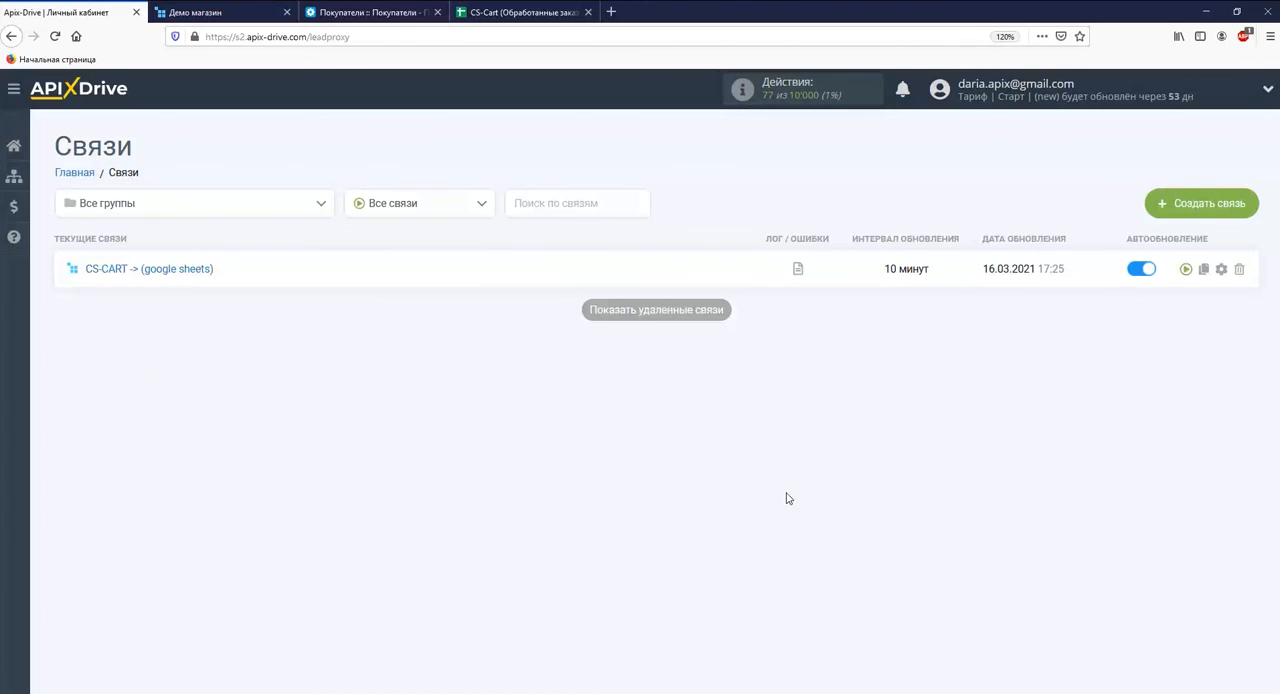
Set the update interval of the CS-CART -> (google sheets) connection to 5 минут and save its settings.
left_click(1221, 269)
left_click(775, 396)
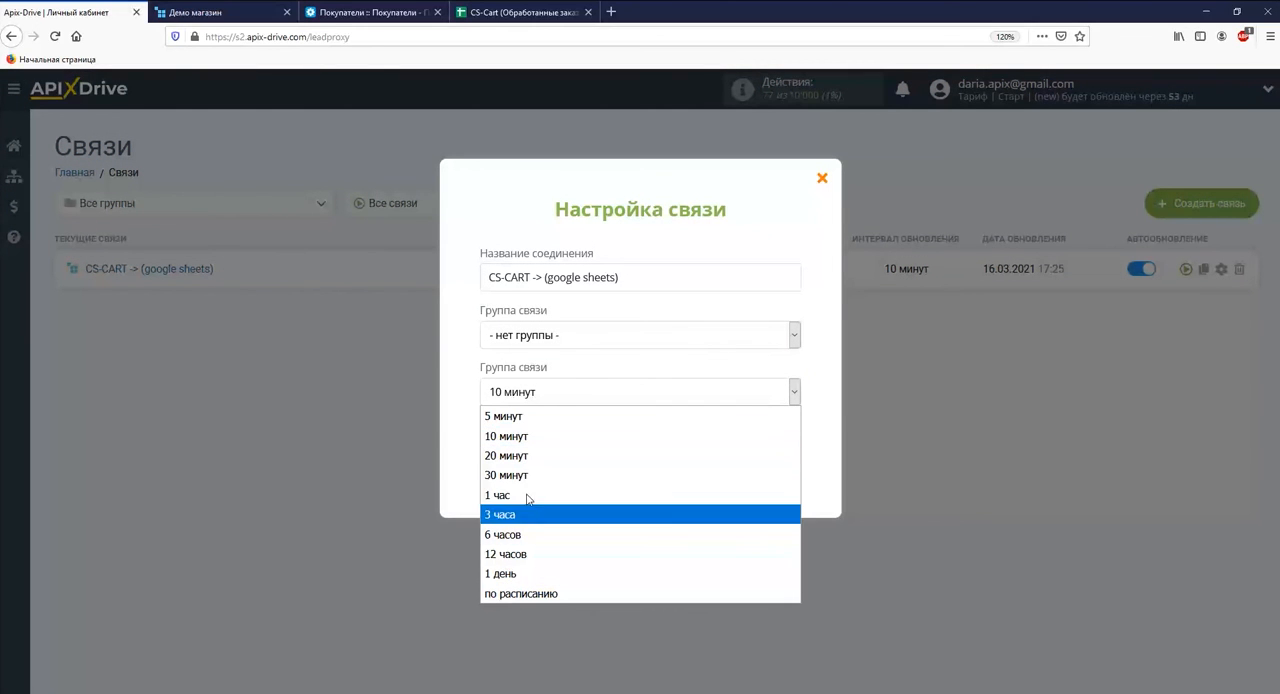
left_click(529, 423)
left_click(595, 480)
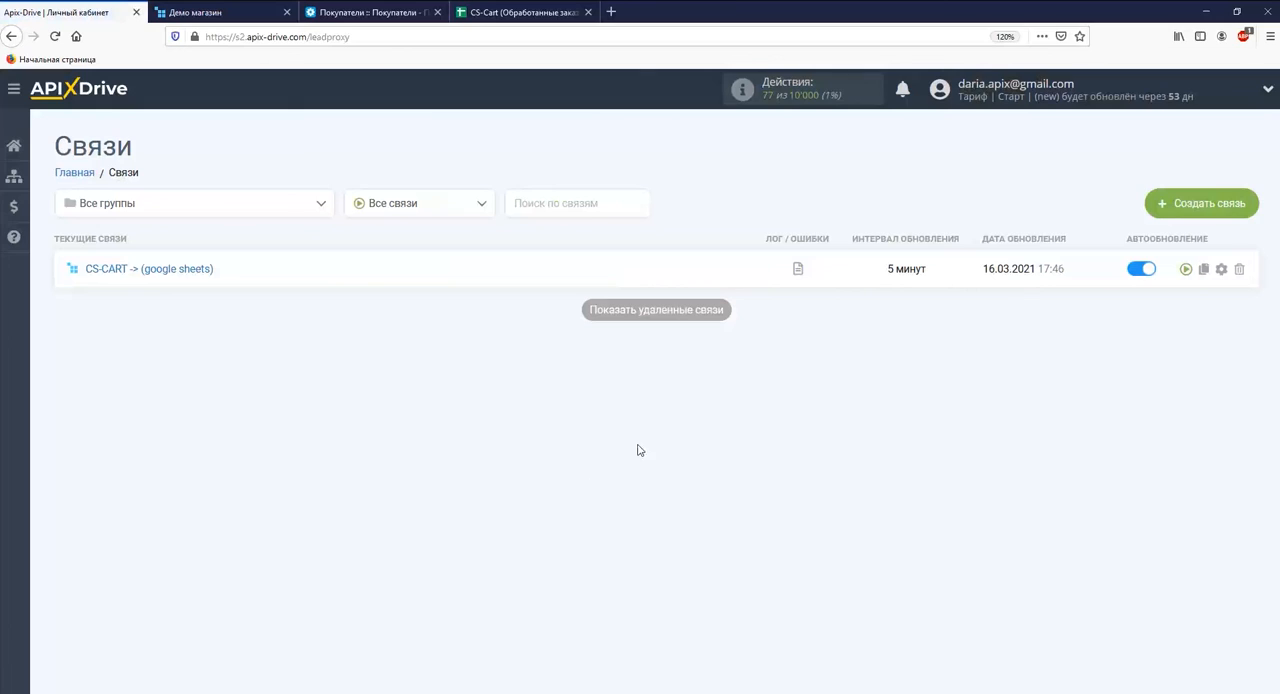